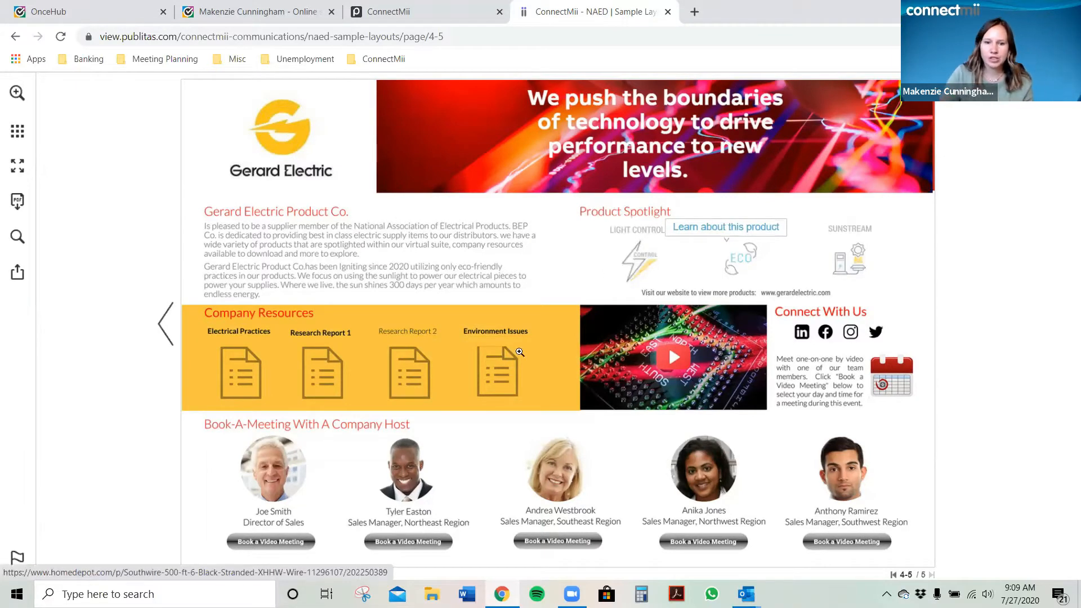
Open the video meeting booking for the Southeast Region sales manager and choose the 30-min video meeting
{"action": "left_click", "coordinate": [560, 542]}
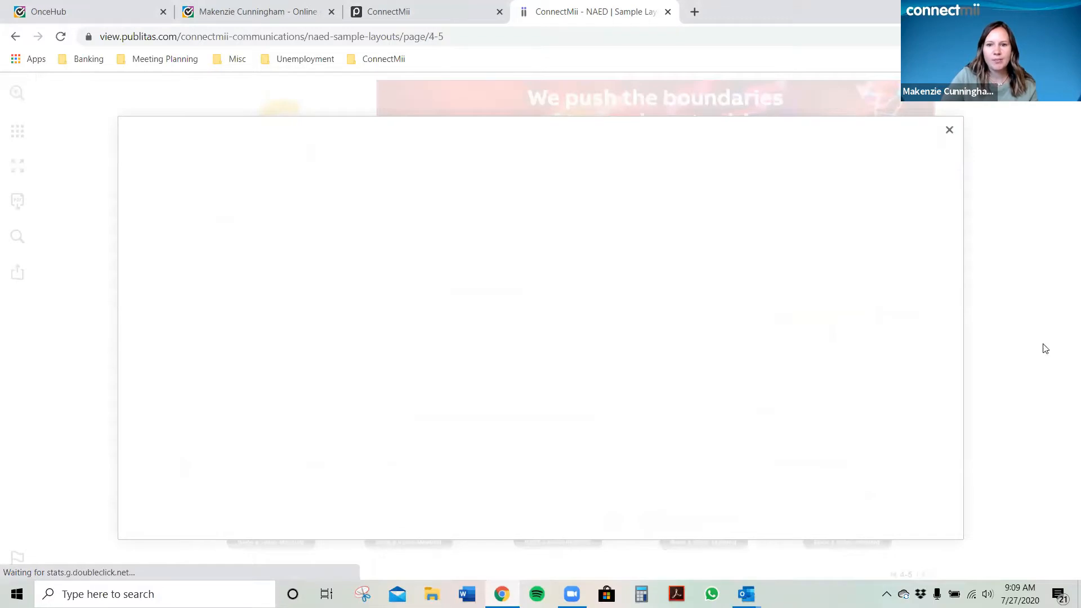
{"action": "mouse_move", "coordinate": [956, 264]}
{"action": "left_mouse_down"}
{"action": "mouse_move", "coordinate": [956, 292]}
{"action": "mouse_move", "coordinate": [959, 278]}
{"action": "left_mouse_up"}
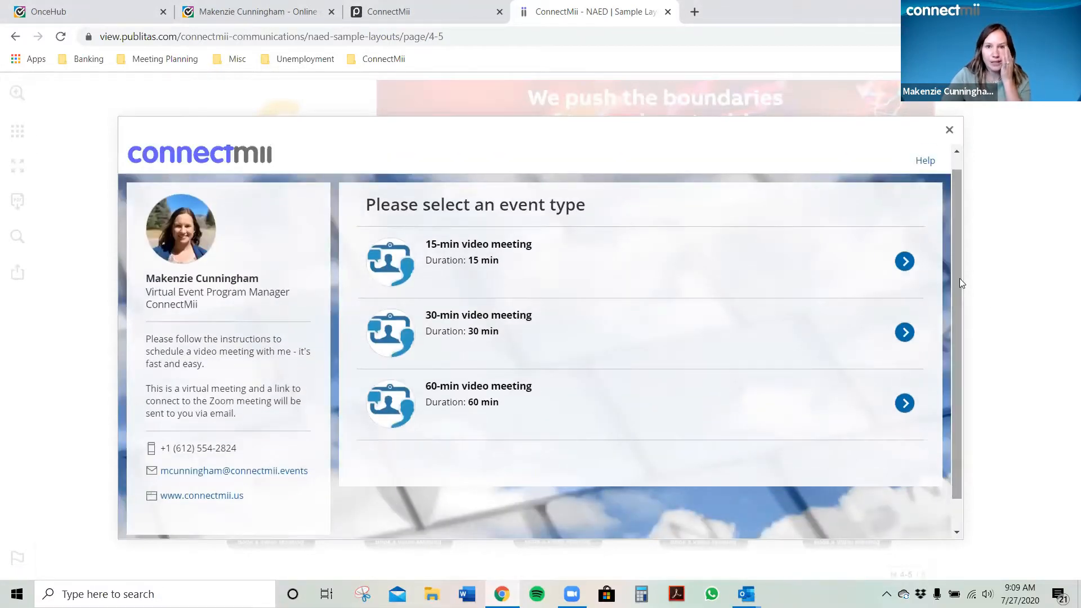
{"action": "scroll", "coordinate": [959, 279], "scroll_direction": "down", "scroll_amount": 1}
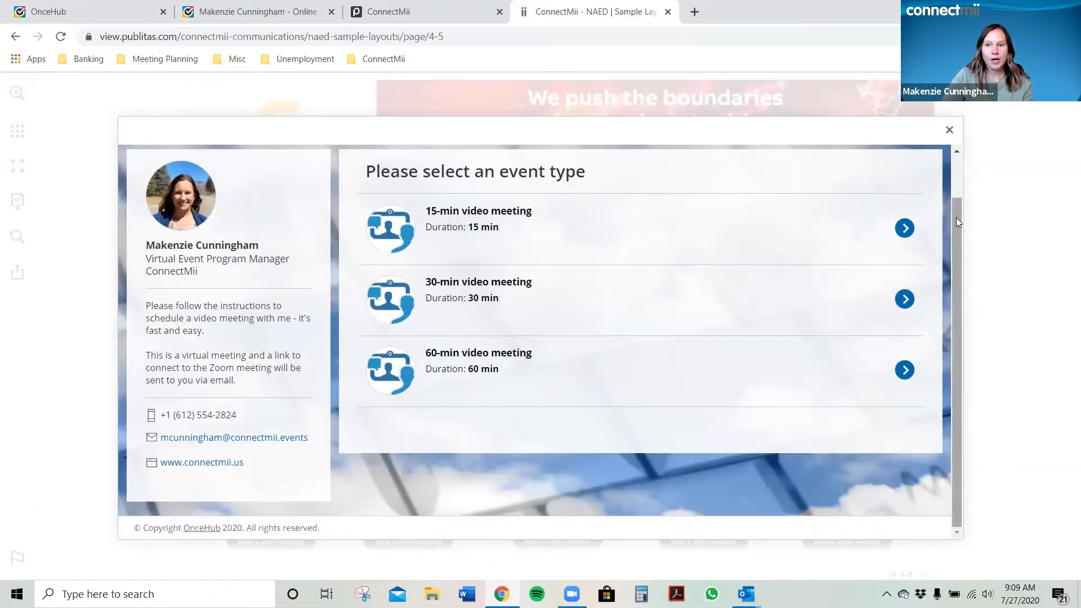
{"action": "left_click_drag", "start_coordinate": [956, 217], "coordinate": [956, 185]}
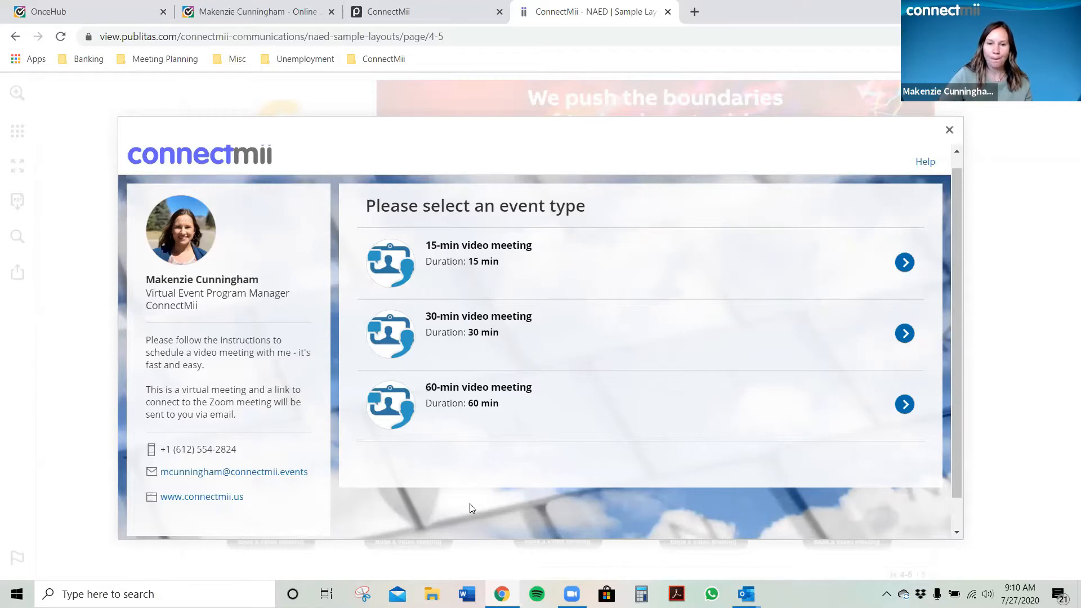
{"action": "left_click", "coordinate": [495, 345]}
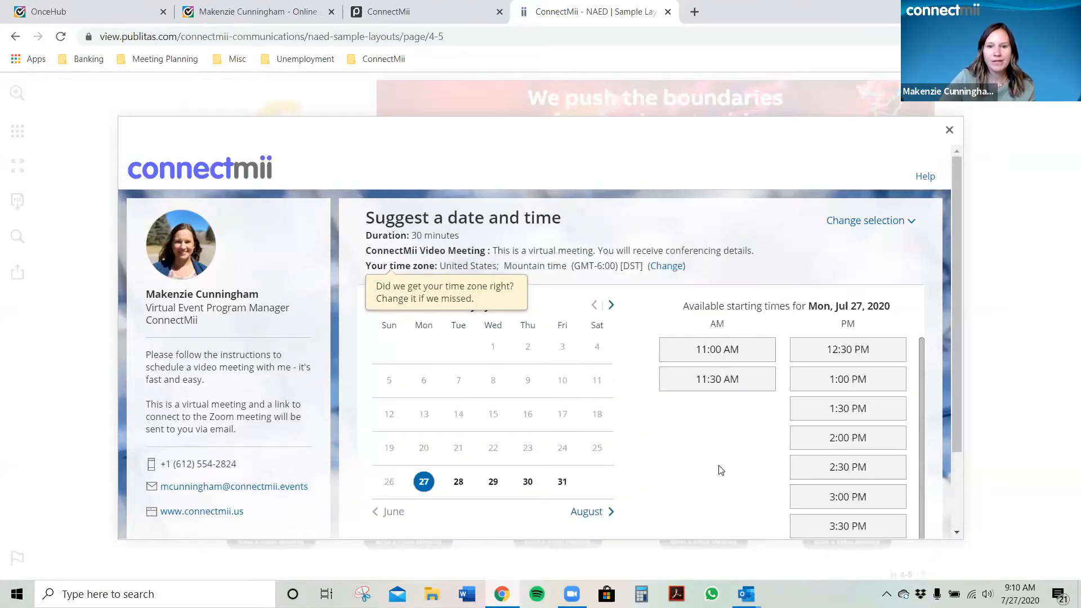
Pick Monday, August 24, 2020 at 9:00 AM as the suggested meeting time and continue to the information form
{"action": "scroll", "coordinate": [721, 470], "scroll_direction": "down", "scroll_amount": 1}
{"action": "left_click_drag", "start_coordinate": [954, 304], "coordinate": [951, 352]}
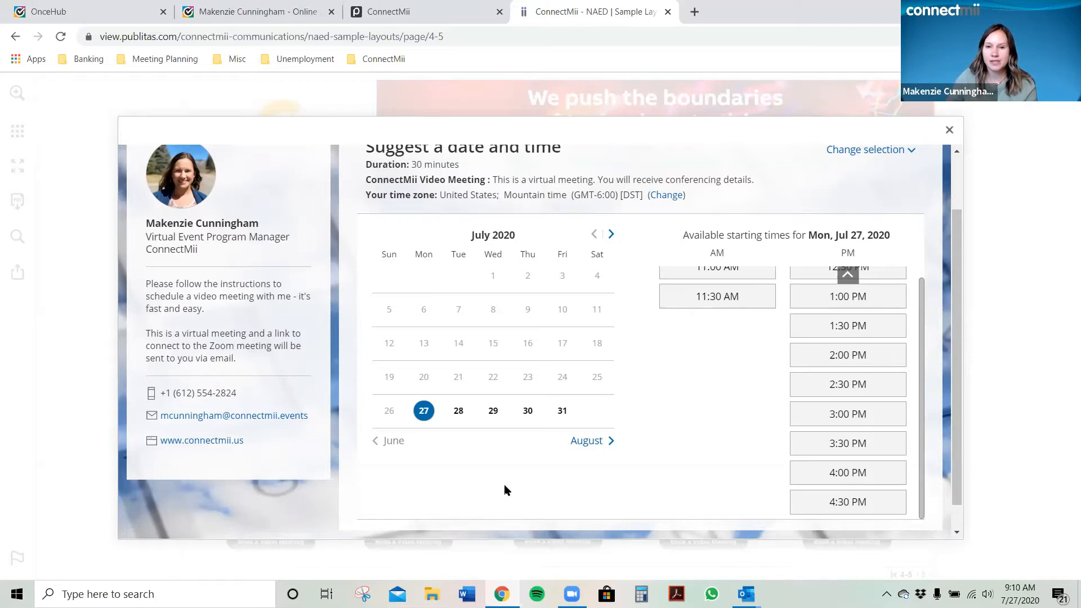
{"action": "left_click", "coordinate": [611, 233]}
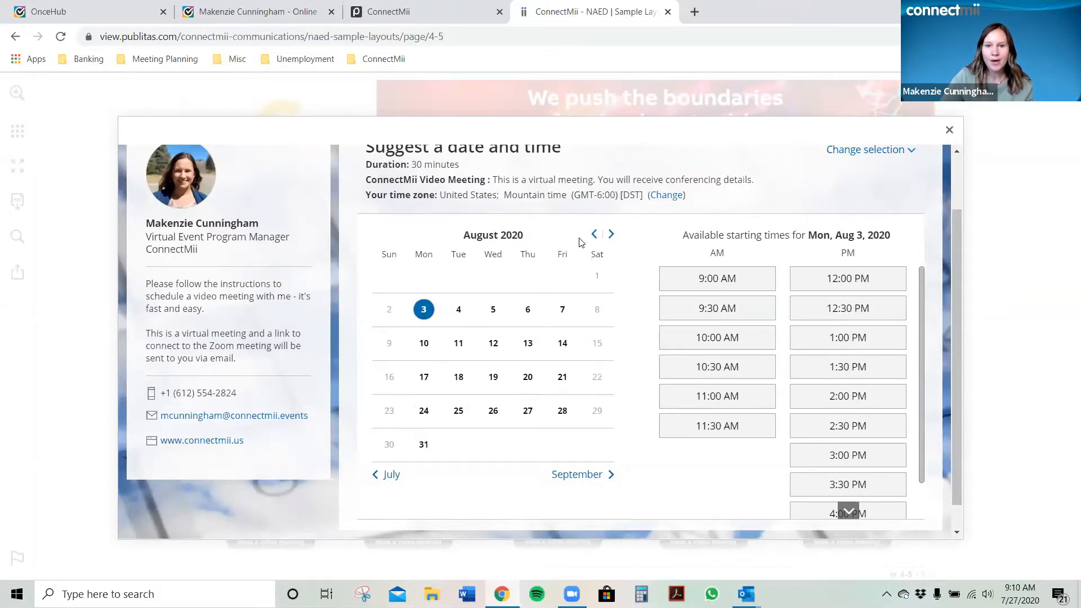
{"action": "left_click", "coordinate": [431, 415]}
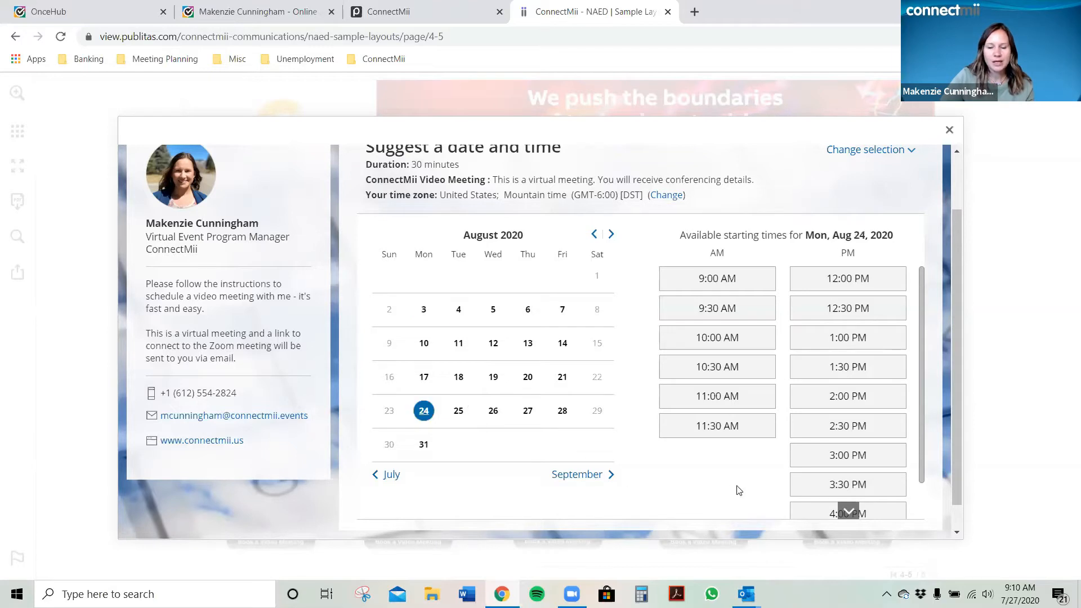
{"action": "left_click", "coordinate": [715, 283]}
{"action": "left_click", "coordinate": [626, 341]}
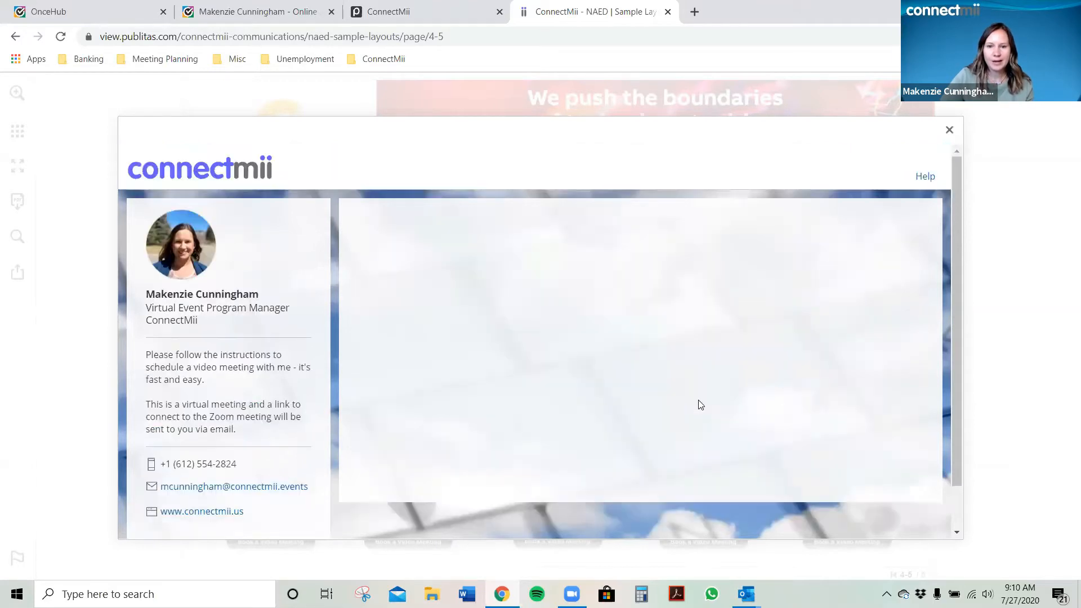
Fill in the booking form with the saved contact's name, e-mail, company ConnectMii and mobile phone number
{"action": "scroll", "coordinate": [643, 420], "scroll_direction": "down", "scroll_amount": 1}
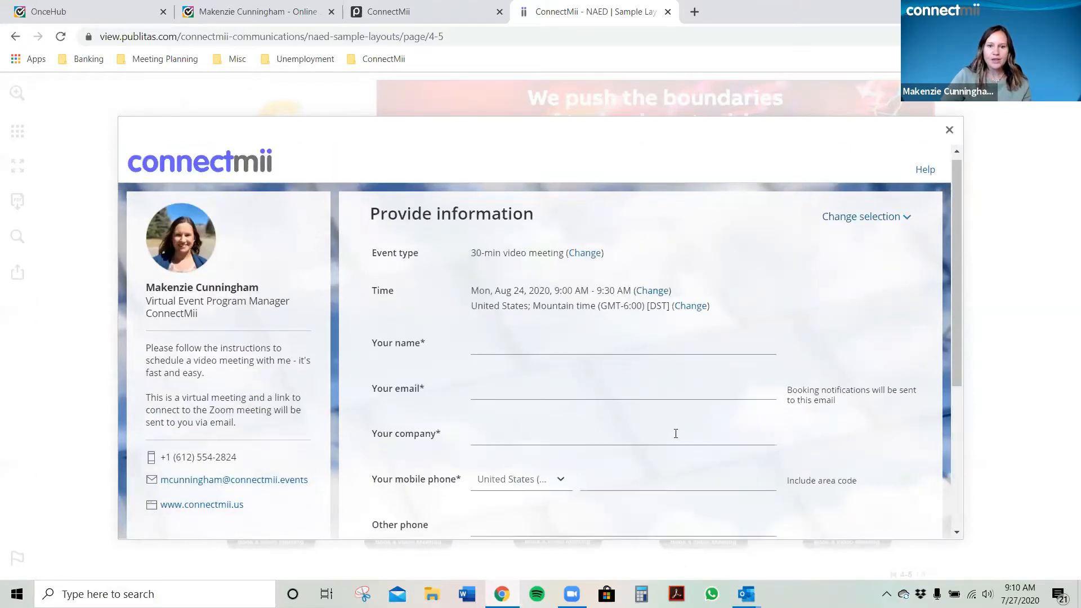
{"action": "left_click", "coordinate": [516, 282]}
{"action": "left_click", "coordinate": [535, 315]}
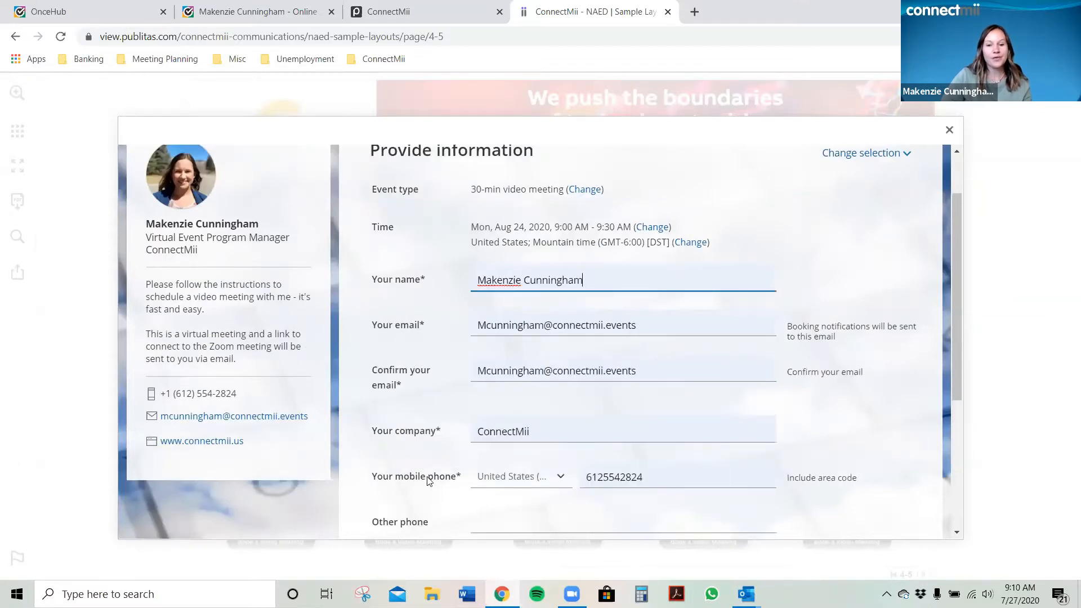
Add the meeting note "I'd like to discuss more on Light Control" and submit the booking request
{"action": "scroll", "coordinate": [429, 480], "scroll_direction": "down", "scroll_amount": 3}
{"action": "left_click", "coordinate": [555, 429]}
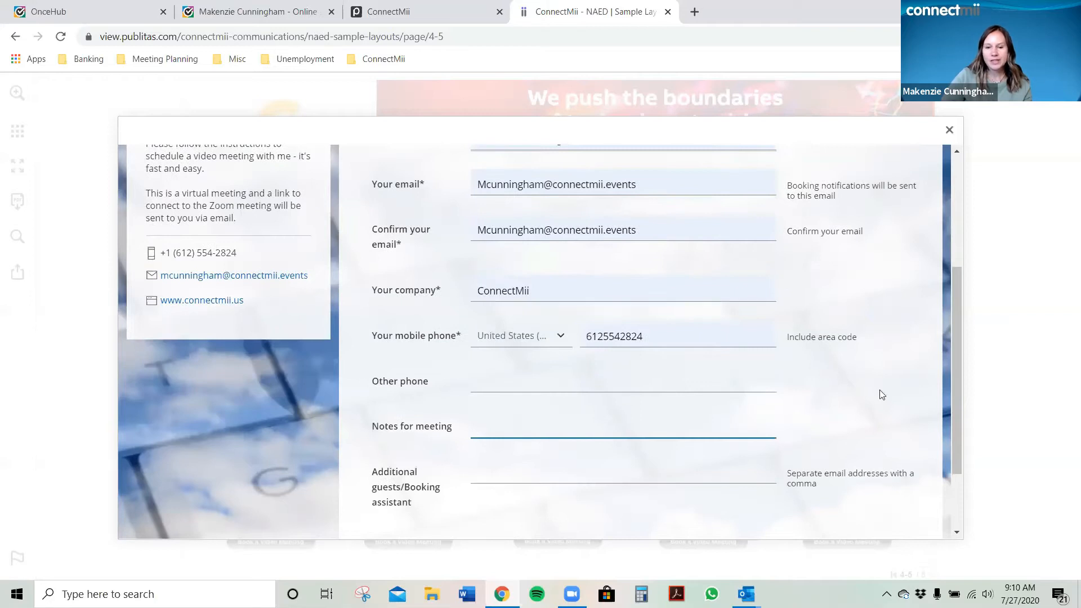
{"action": "type", "text": "I'd like to discuss more on Light Control"}
{"action": "key", "text": "Tab"}
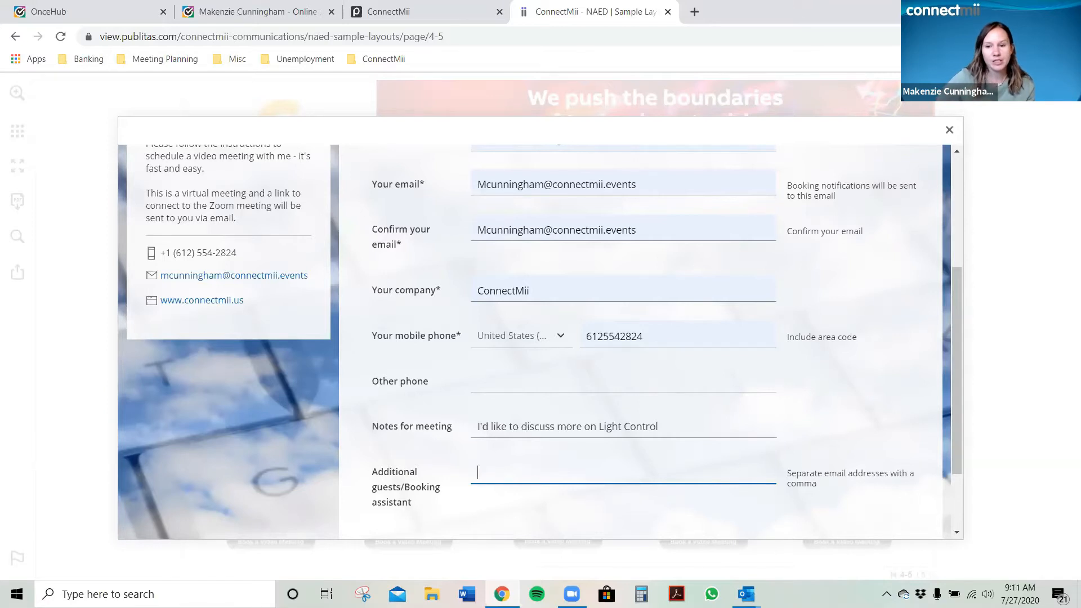
{"action": "scroll", "coordinate": [846, 454], "scroll_direction": "down", "scroll_amount": 2}
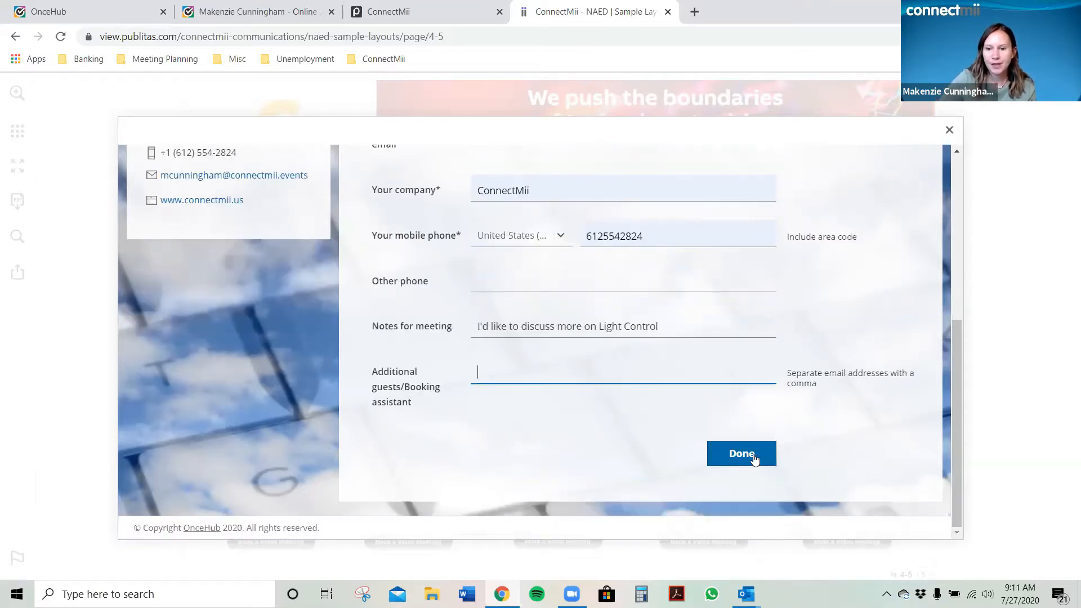
{"action": "left_click", "coordinate": [753, 456]}
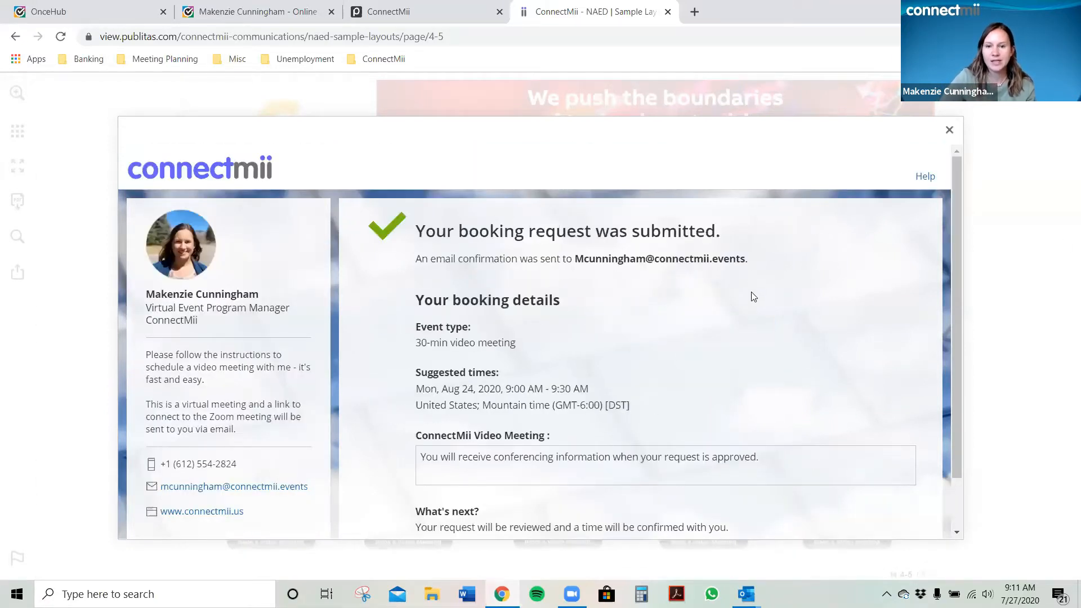
{"action": "scroll", "coordinate": [755, 296], "scroll_direction": "down", "scroll_amount": 1}
{"action": "scroll", "coordinate": [799, 341], "scroll_direction": "up", "scroll_amount": 1}
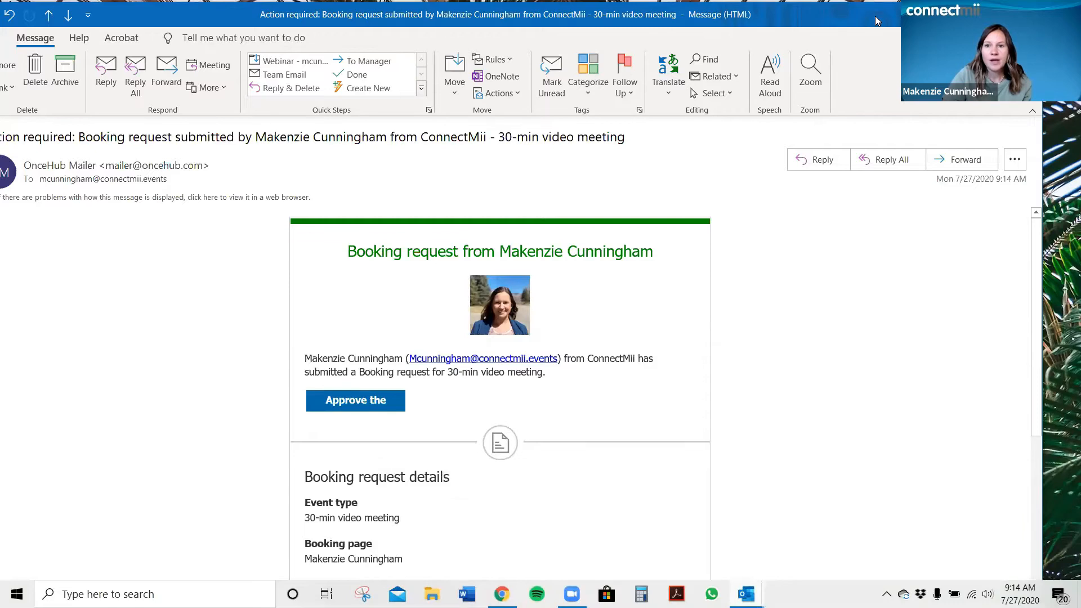
Review the subject and details of the 30-min video meeting request in the Outlook message and open its approval page
{"action": "left_click_drag", "start_coordinate": [875, 20], "coordinate": [928, 18]}
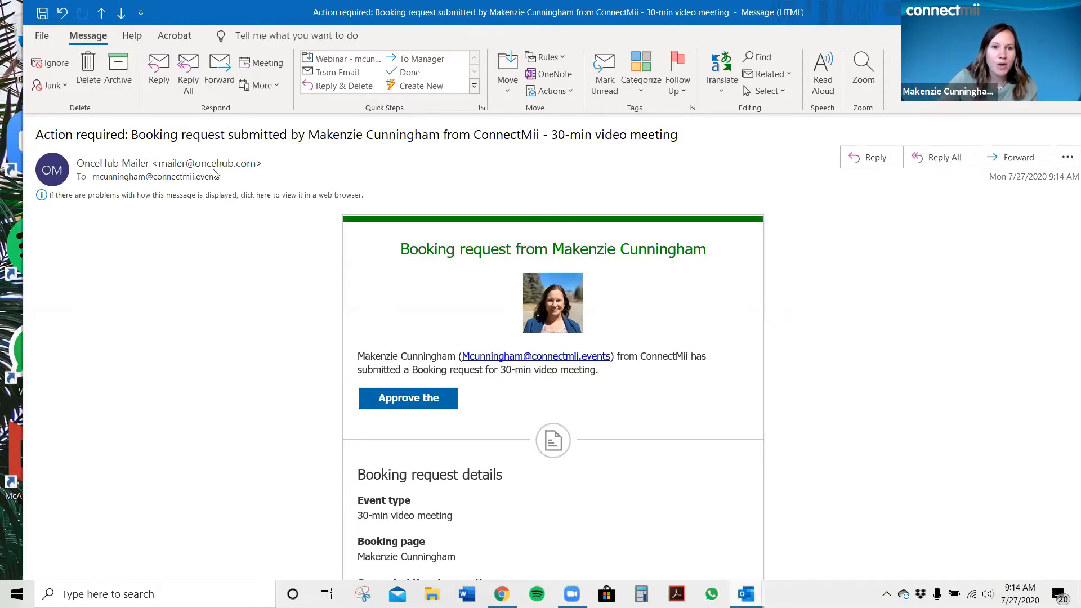
{"action": "left_click_drag", "start_coordinate": [160, 133], "coordinate": [437, 134]}
{"action": "left_click", "coordinate": [288, 136]}
{"action": "left_click", "coordinate": [505, 134]}
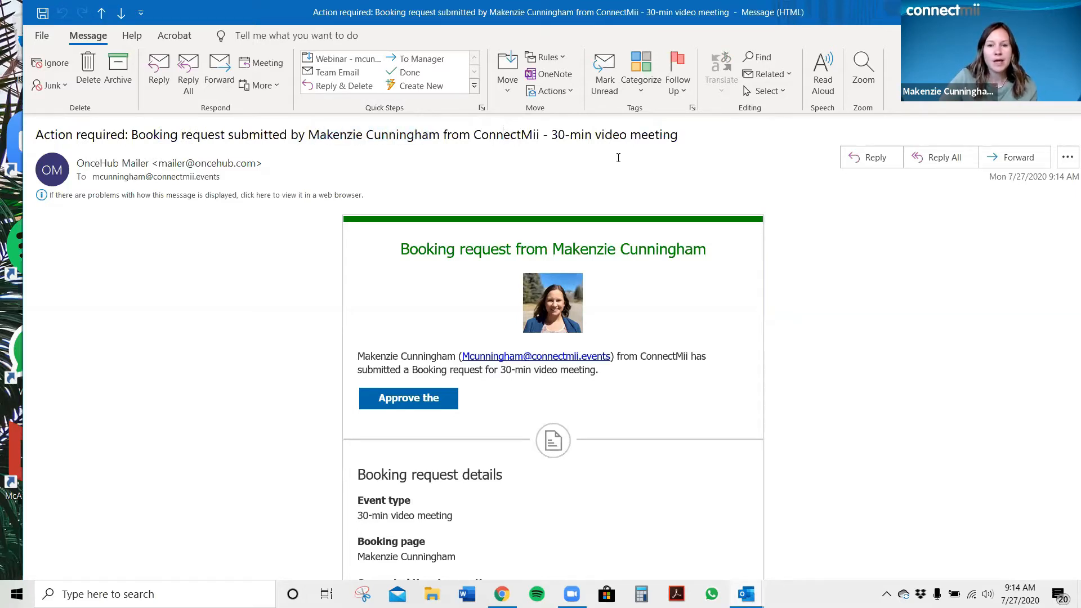
{"action": "left_click", "coordinate": [687, 134]}
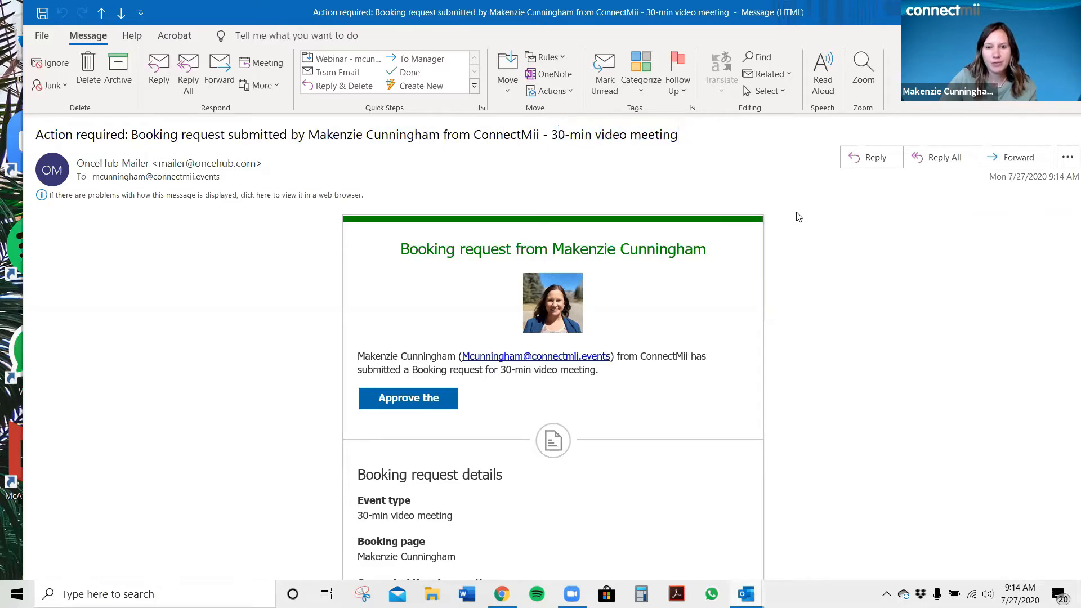
{"action": "left_click", "coordinate": [845, 411]}
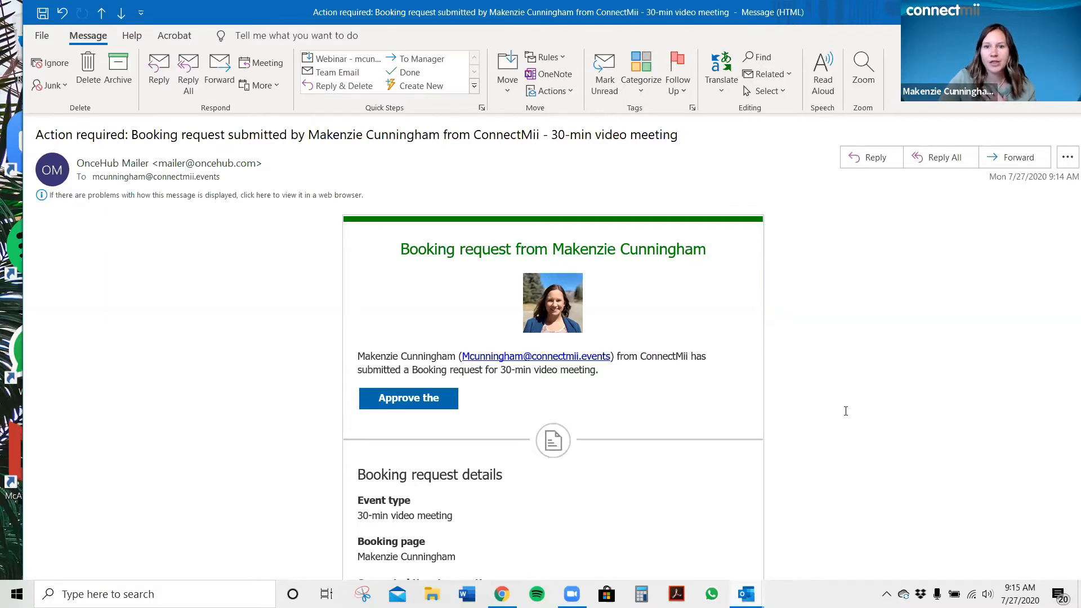
{"action": "scroll", "coordinate": [845, 411], "scroll_direction": "down", "scroll_amount": 5}
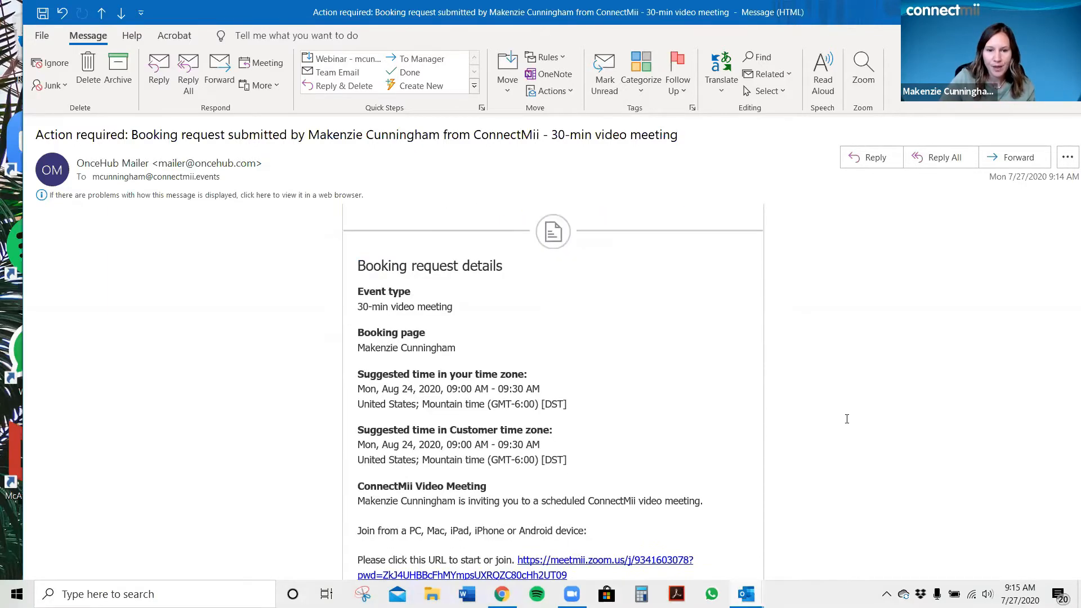
{"action": "scroll", "coordinate": [442, 459], "scroll_direction": "down", "scroll_amount": 4}
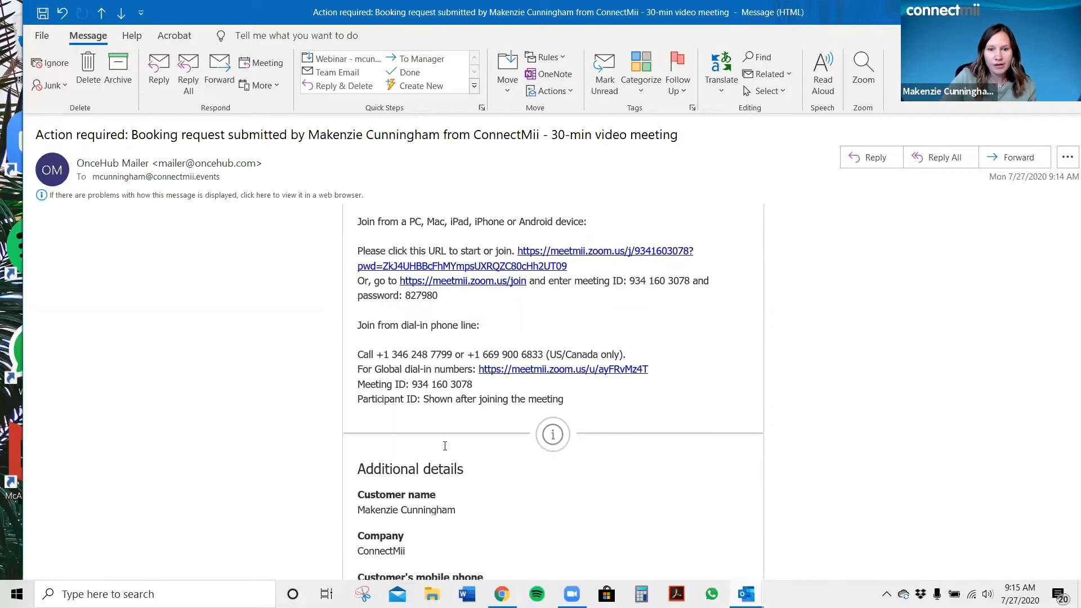
{"action": "scroll", "coordinate": [440, 448], "scroll_direction": "up", "scroll_amount": 10}
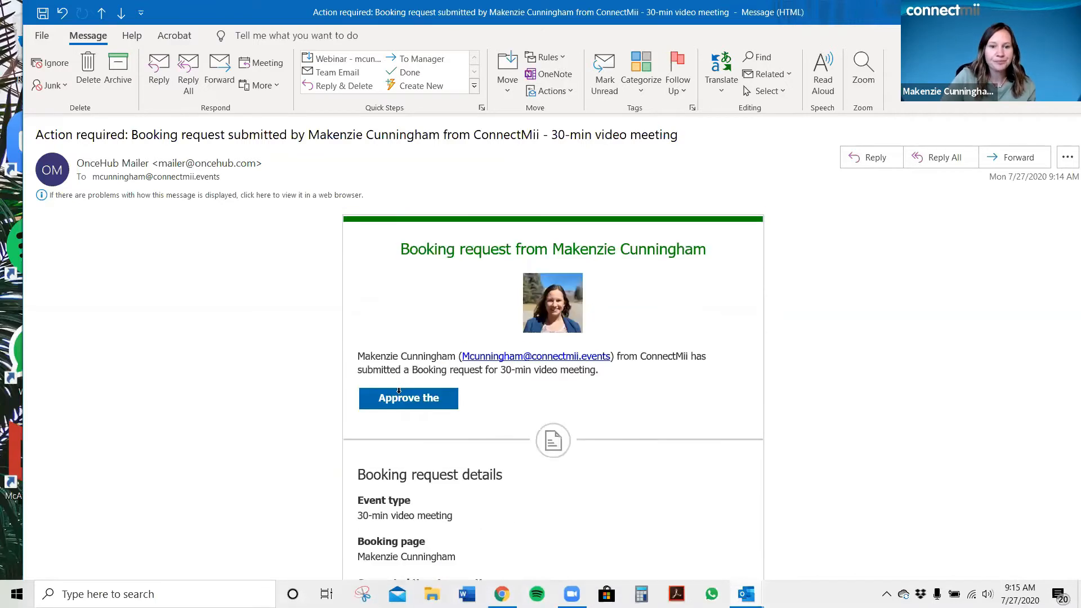
{"action": "left_click", "coordinate": [414, 407]}
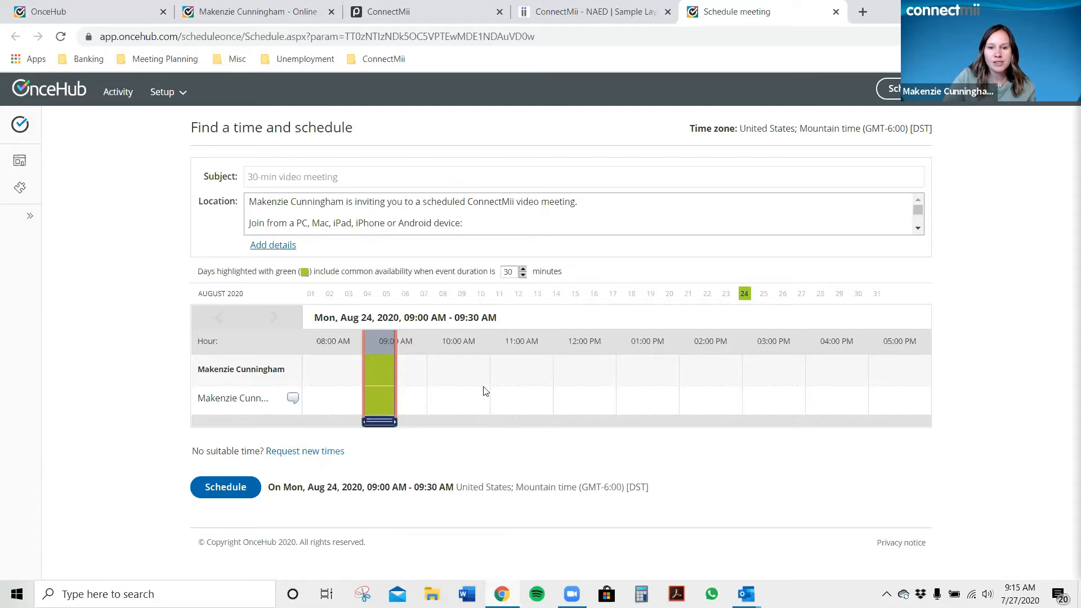
Try the 2:00 PM slot and draft a new-times request reading "I am unable to attend at 9:30, can we do 2:00 pm?", discarding the request
{"action": "left_click_drag", "start_coordinate": [376, 423], "coordinate": [689, 431]}
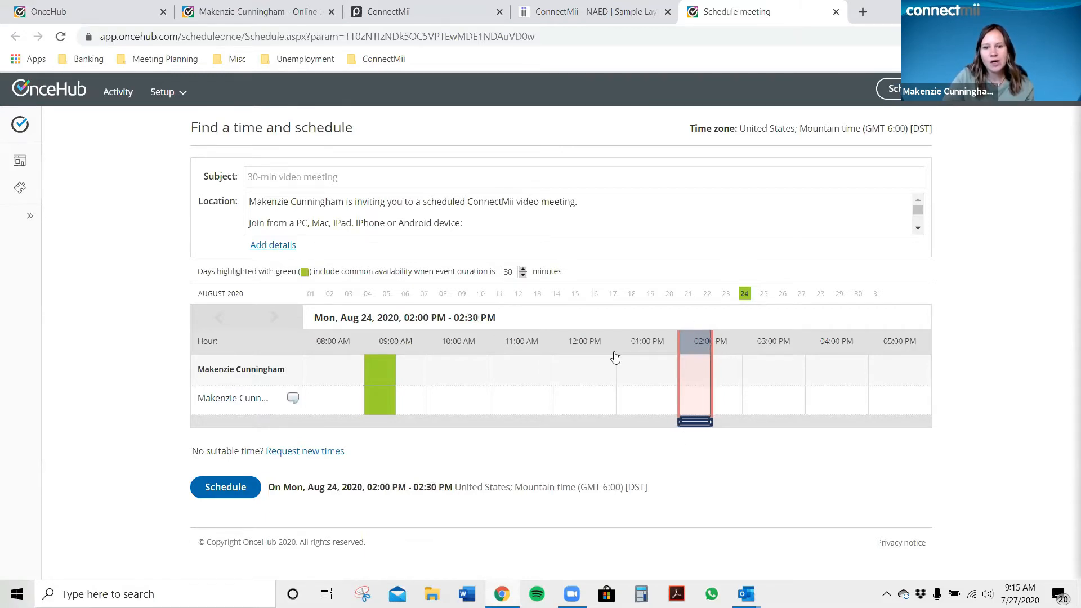
{"action": "left_click", "coordinate": [330, 452]}
{"action": "type", "text": "I am unable to attend at 9:30, can we"}
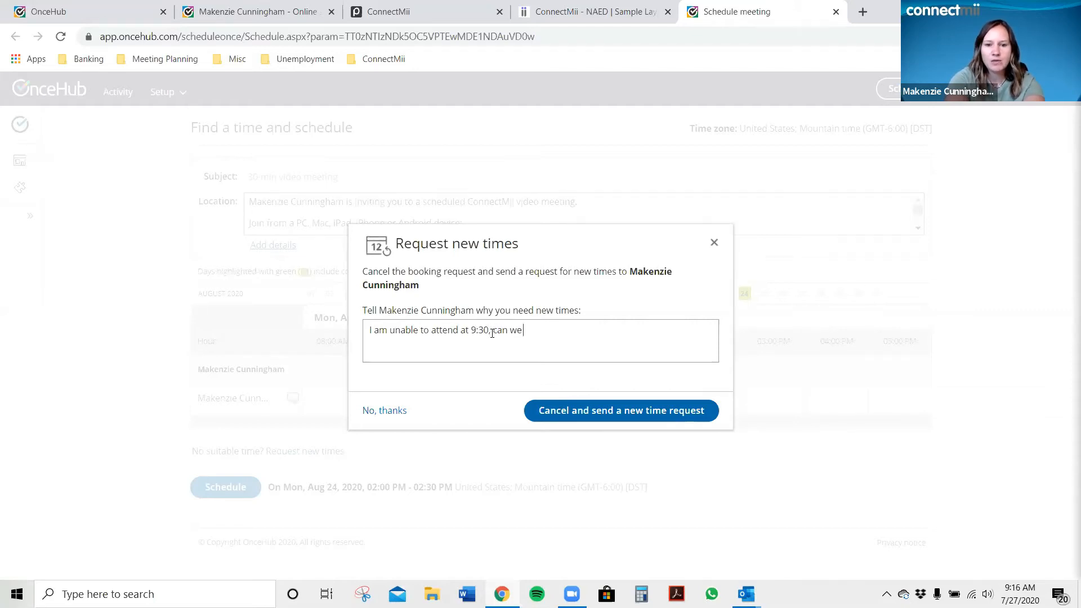
{"action": "type", "text": " do 2:00 pm?"}
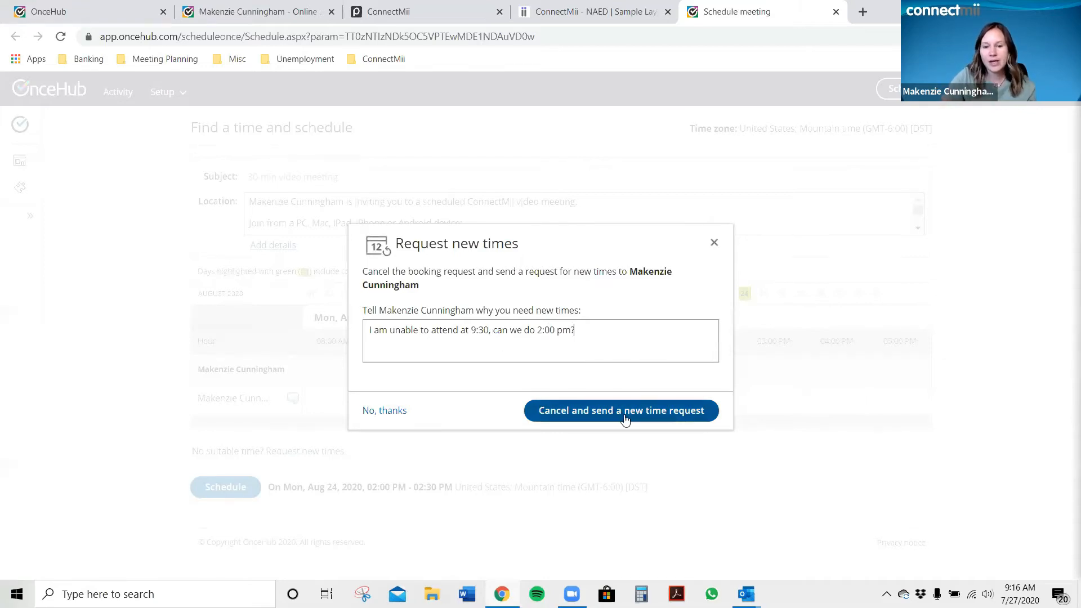
{"action": "left_click", "coordinate": [714, 248]}
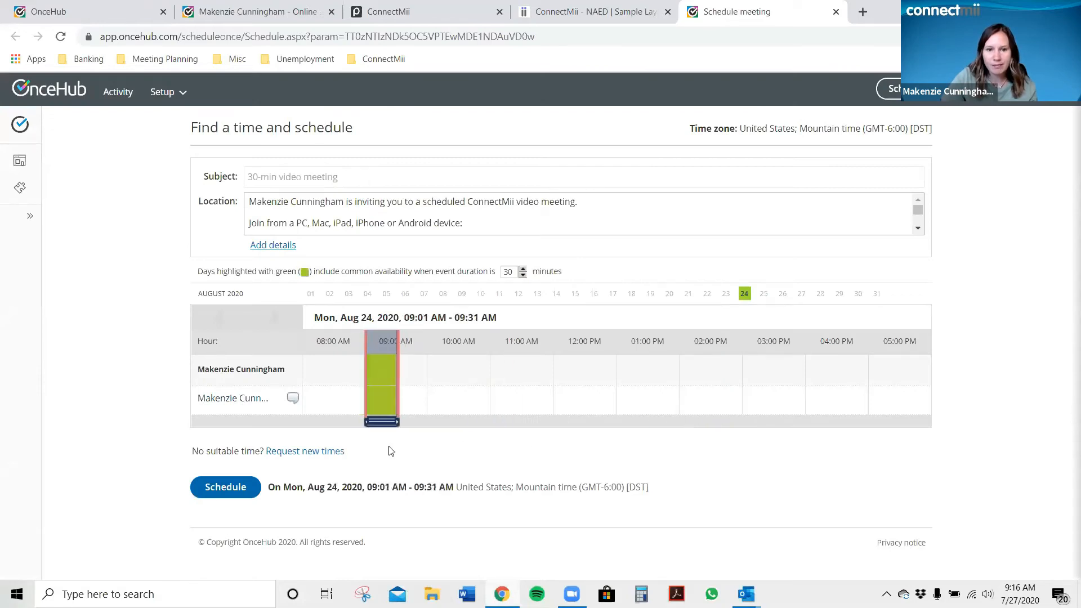
Schedule the 30-min video meeting for Mon, Aug 24, 2020, 09:00 AM - 09:30 AM and confirm it
{"action": "left_click", "coordinate": [233, 501]}
{"action": "left_click", "coordinate": [689, 369]}
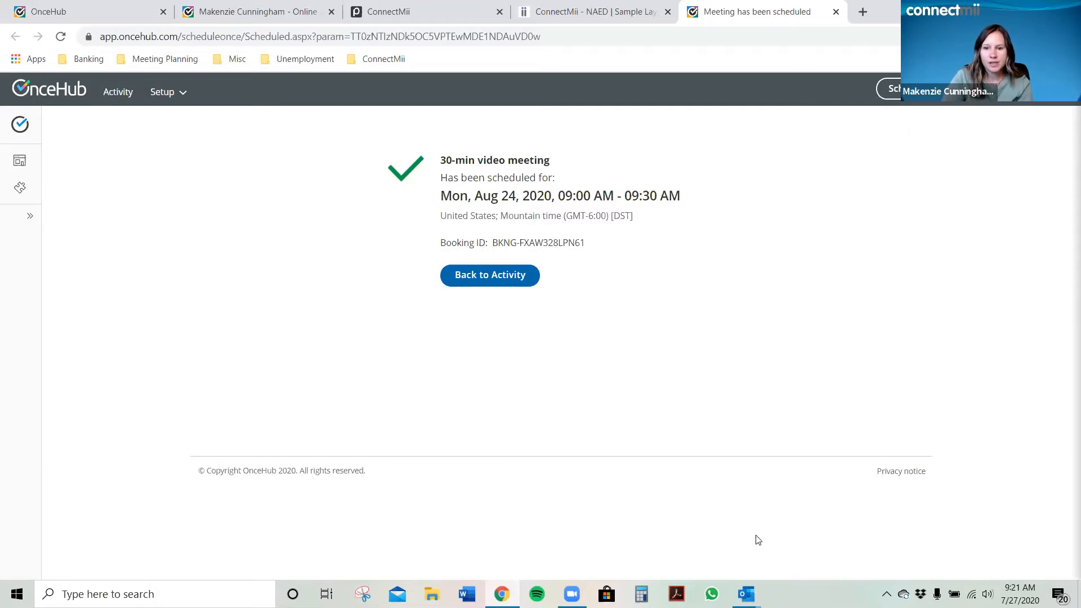
Switch to the SCHEDULED confirmation email in Outlook and examine its subject, booking details, joining information and calendar options
{"action": "key", "text": "super+d"}
{"action": "left_click", "coordinate": [908, 508]}
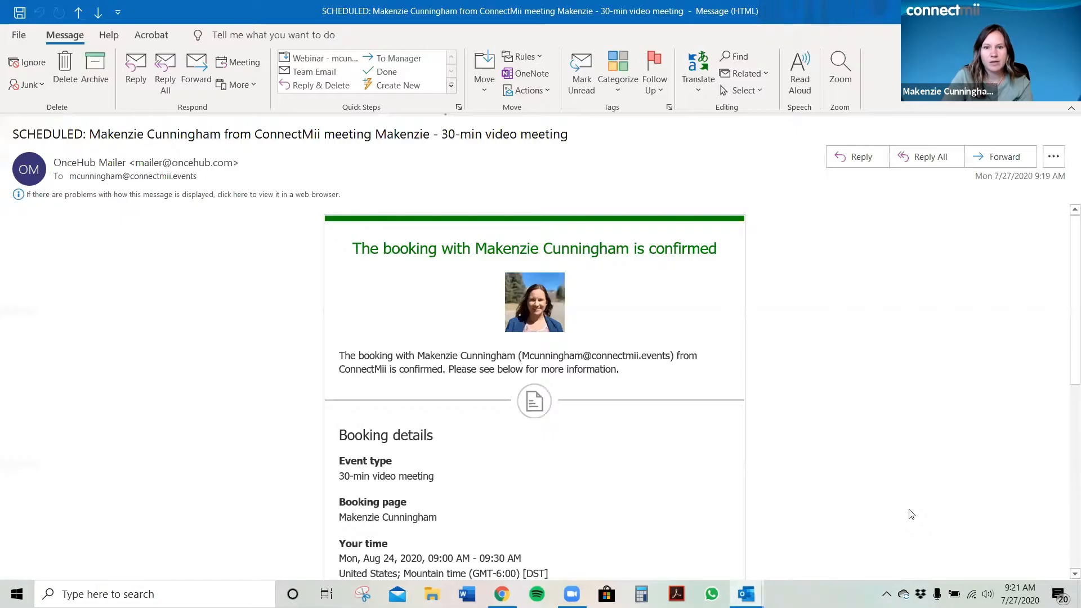
{"action": "left_click_drag", "start_coordinate": [86, 133], "coordinate": [5, 118]}
{"action": "left_click", "coordinate": [117, 137]}
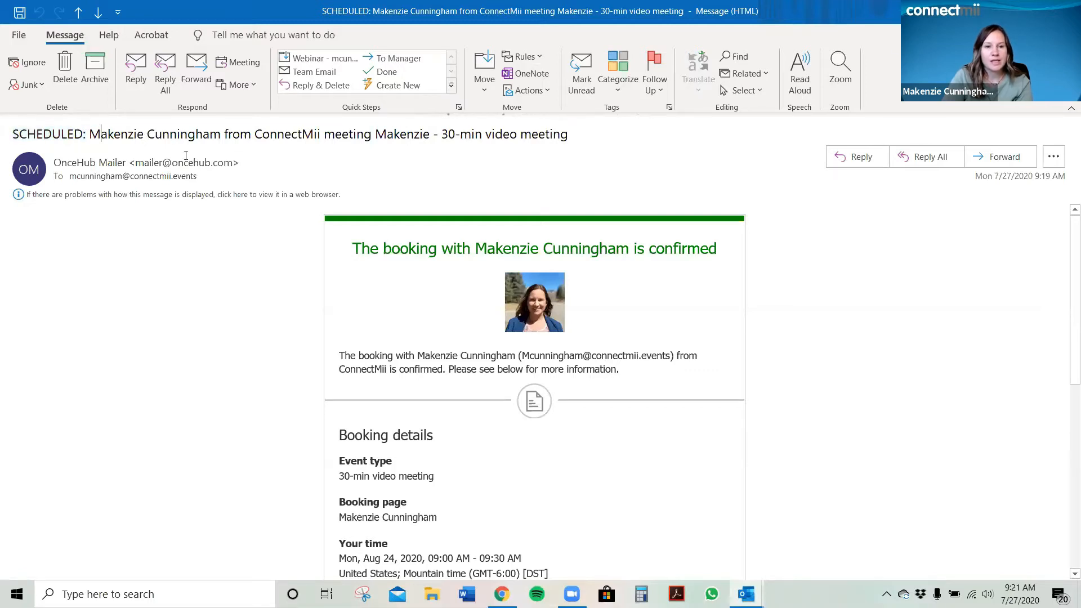
{"action": "left_click_drag", "start_coordinate": [186, 156], "coordinate": [422, 144]}
{"action": "left_click", "coordinate": [825, 395]}
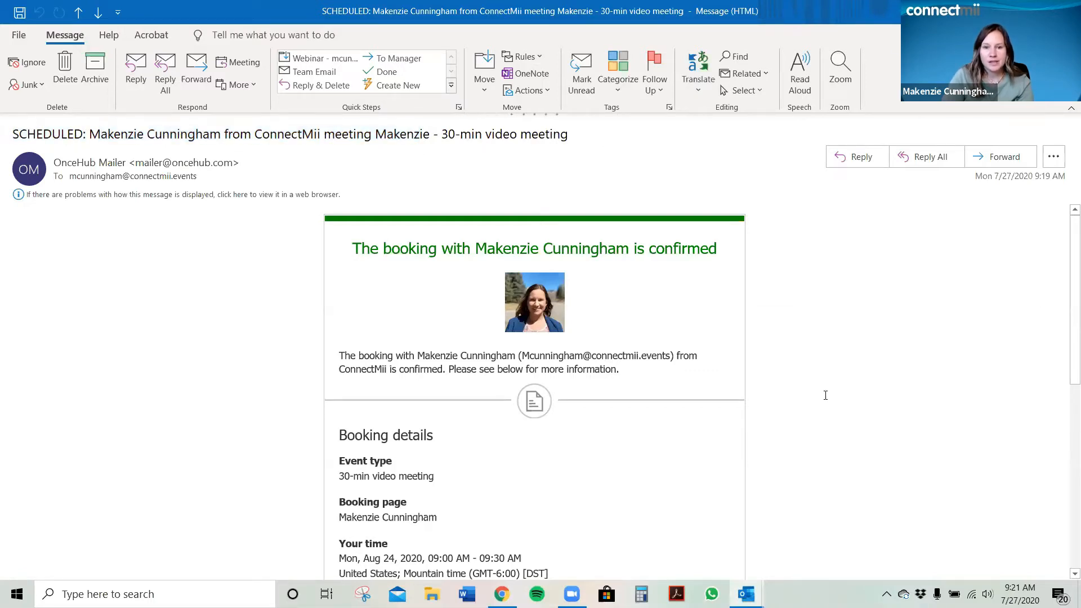
{"action": "scroll", "coordinate": [825, 399], "scroll_direction": "down", "scroll_amount": 2}
{"action": "scroll", "coordinate": [823, 410], "scroll_direction": "down", "scroll_amount": 1}
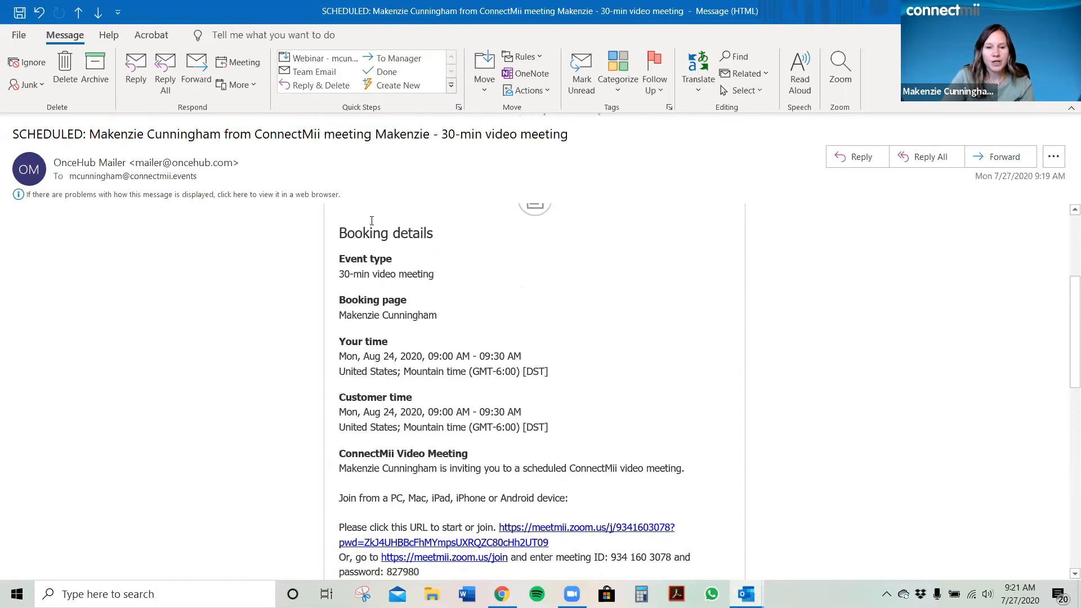
{"action": "scroll", "coordinate": [397, 404], "scroll_direction": "down", "scroll_amount": 10}
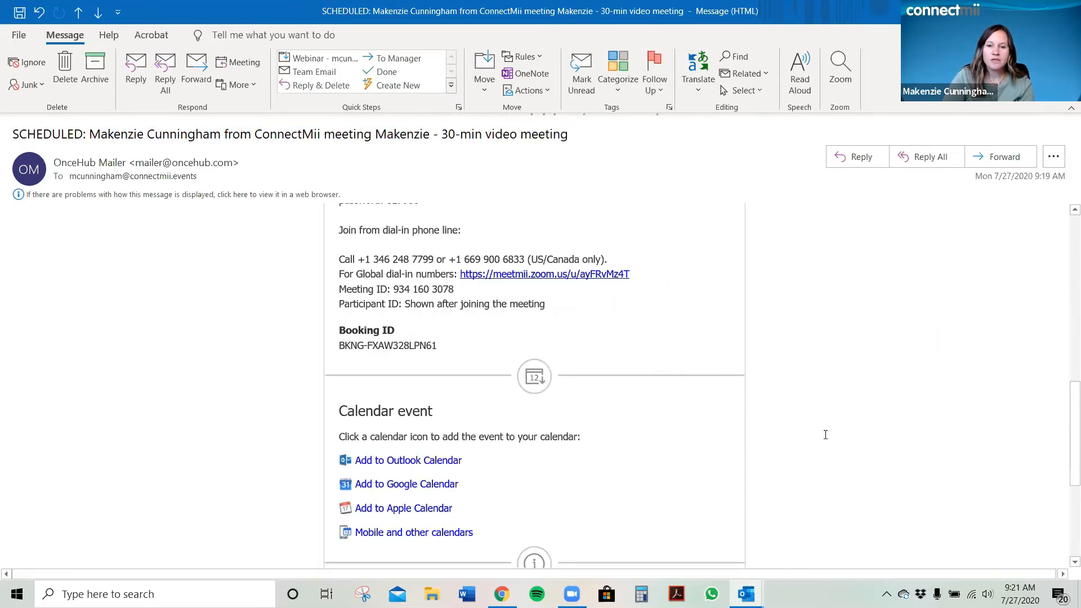
{"action": "scroll", "coordinate": [825, 435], "scroll_direction": "down", "scroll_amount": 2}
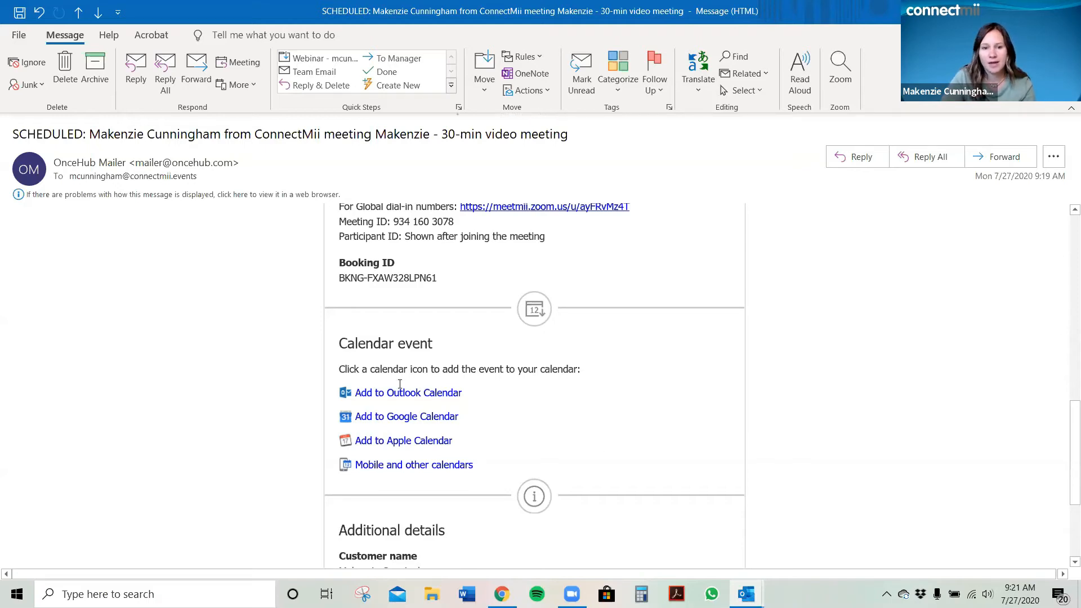
Add the 30-min video meeting to the Outlook calendar from the confirmation email and open the downloaded event file
{"action": "left_click_drag", "start_coordinate": [344, 340], "coordinate": [465, 341]}
{"action": "left_click", "coordinate": [465, 341]}
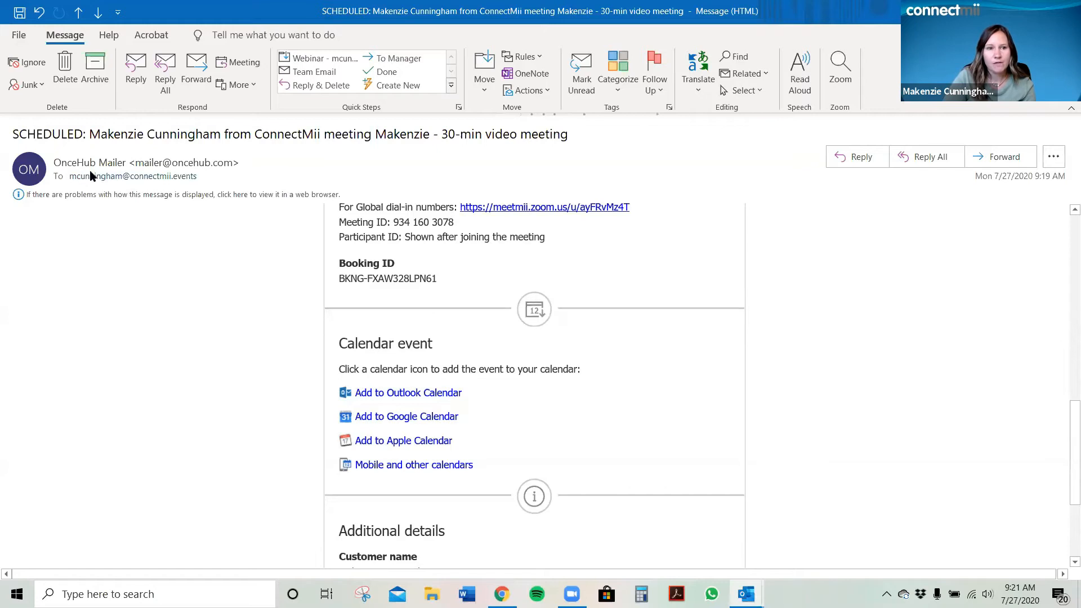
{"action": "left_click", "coordinate": [382, 397]}
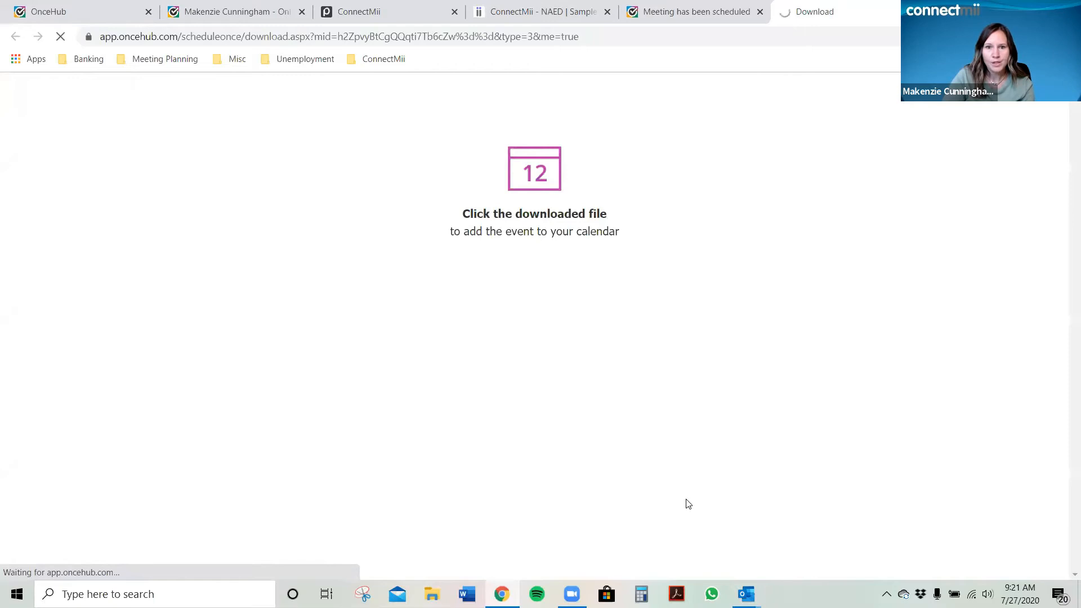
{"action": "left_click", "coordinate": [63, 566]}
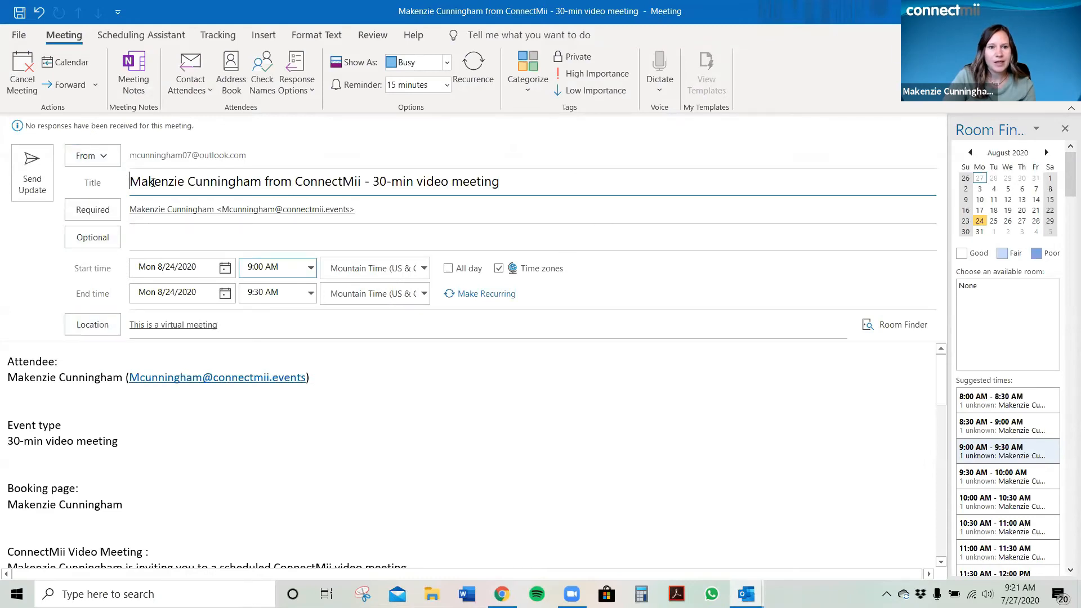
Change the meeting's sender to the ConnectMii account, review the invitation details, and send the update while updating the own calendar
{"action": "left_click", "coordinate": [90, 155]}
{"action": "left_click", "coordinate": [101, 174]}
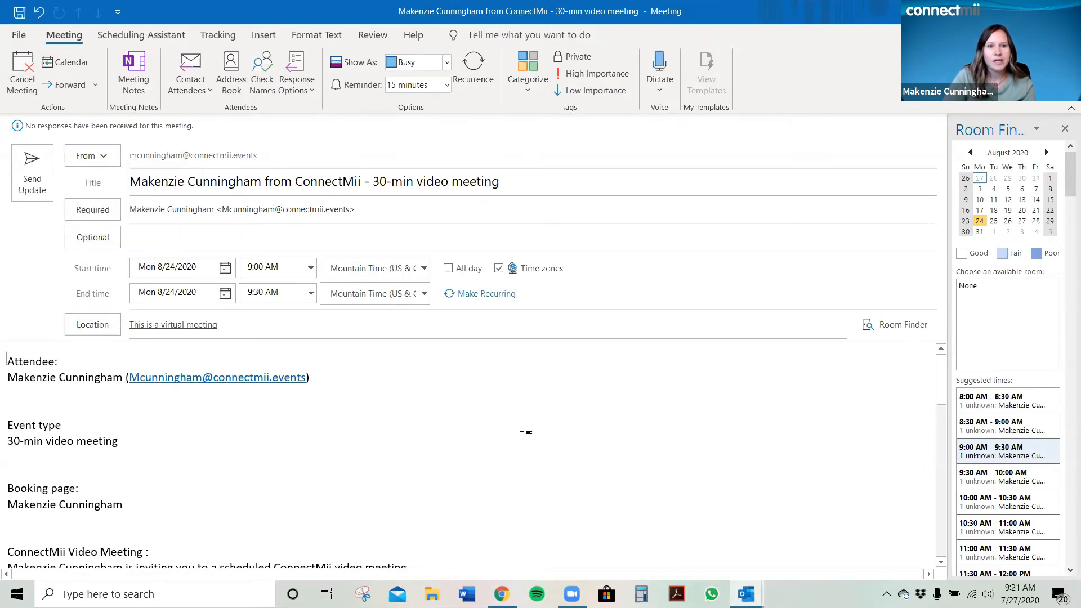
{"action": "left_click", "coordinate": [755, 207]}
{"action": "left_click", "coordinate": [519, 470]}
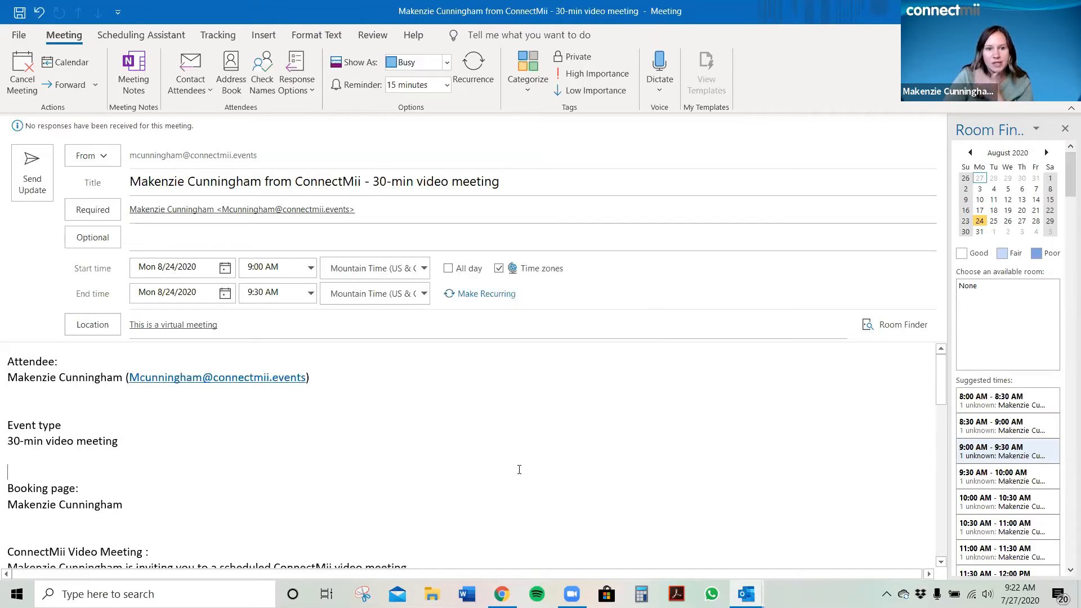
{"action": "scroll", "coordinate": [225, 466], "scroll_direction": "down", "scroll_amount": 6}
{"action": "scroll", "coordinate": [225, 466], "scroll_direction": "down", "scroll_amount": 5}
{"action": "left_click", "coordinate": [32, 172]}
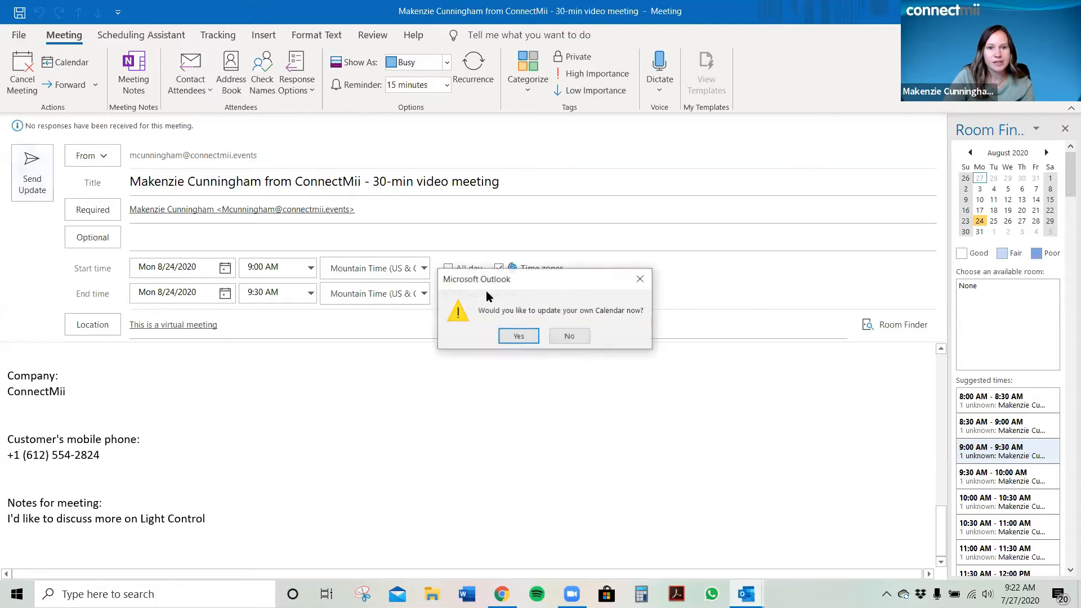
{"action": "left_click", "coordinate": [518, 336]}
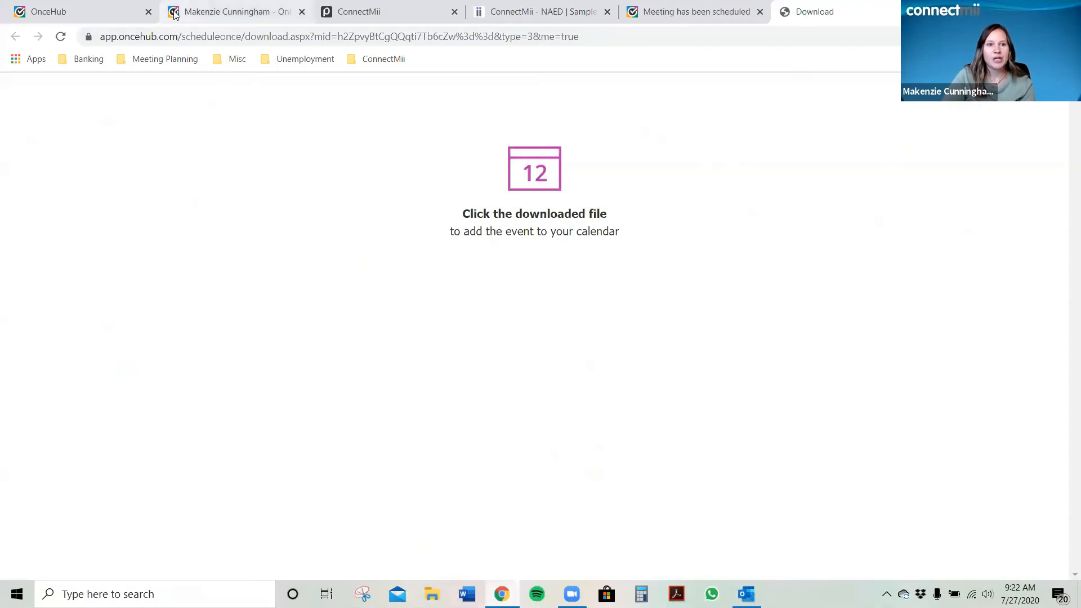
Switch to the OnceHub activity page in Chrome and reload it
{"action": "left_click", "coordinate": [174, 13]}
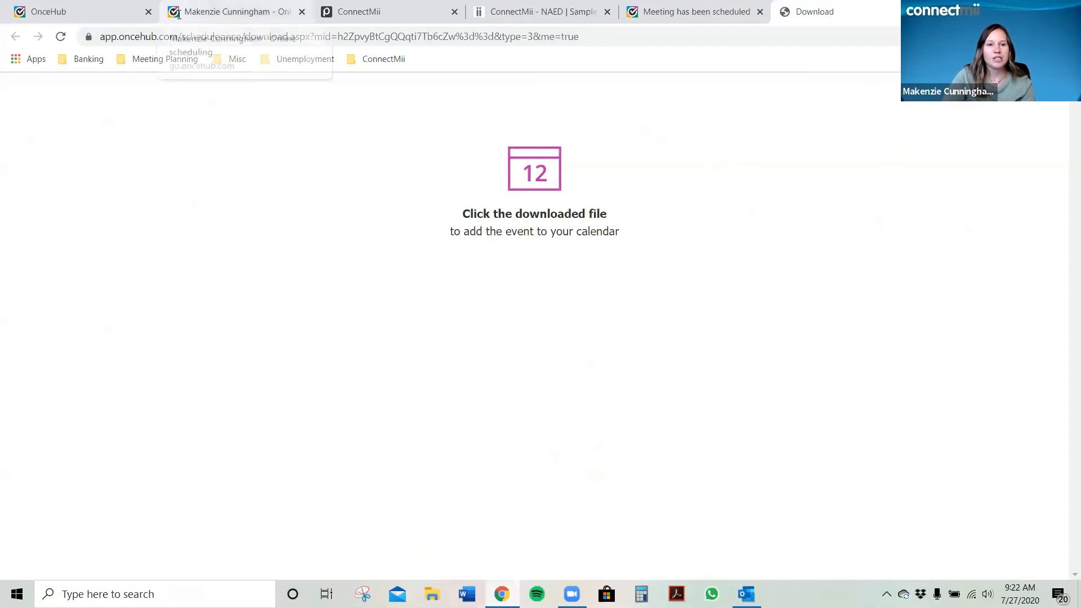
{"action": "left_click", "coordinate": [35, 11]}
{"action": "left_click", "coordinate": [61, 36]}
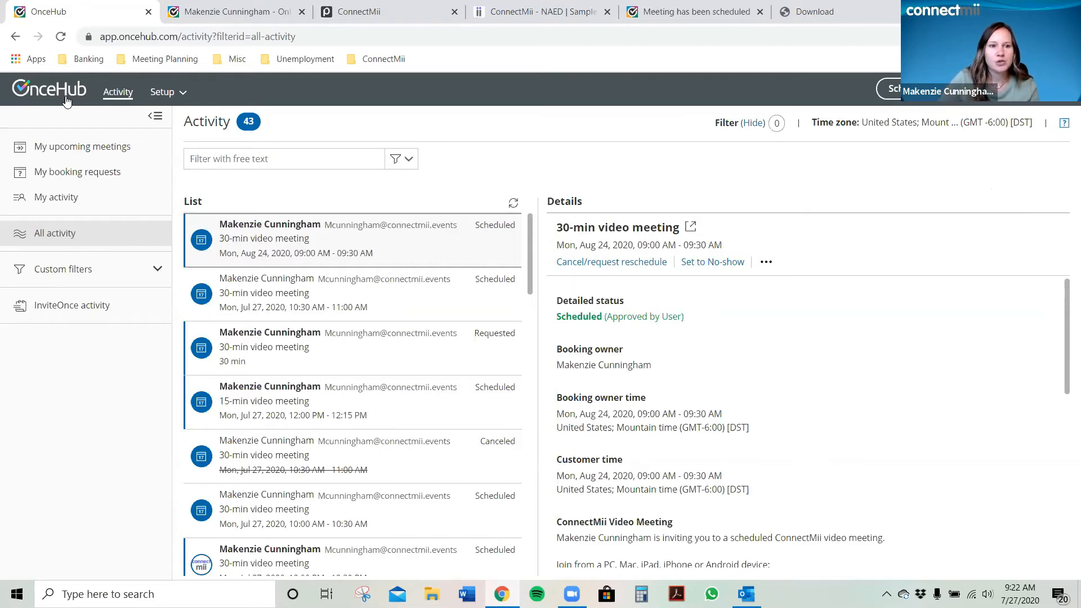
Look through the upcoming meetings, booking requests, My activity and All activity lists in OnceHub
{"action": "left_click", "coordinate": [116, 96]}
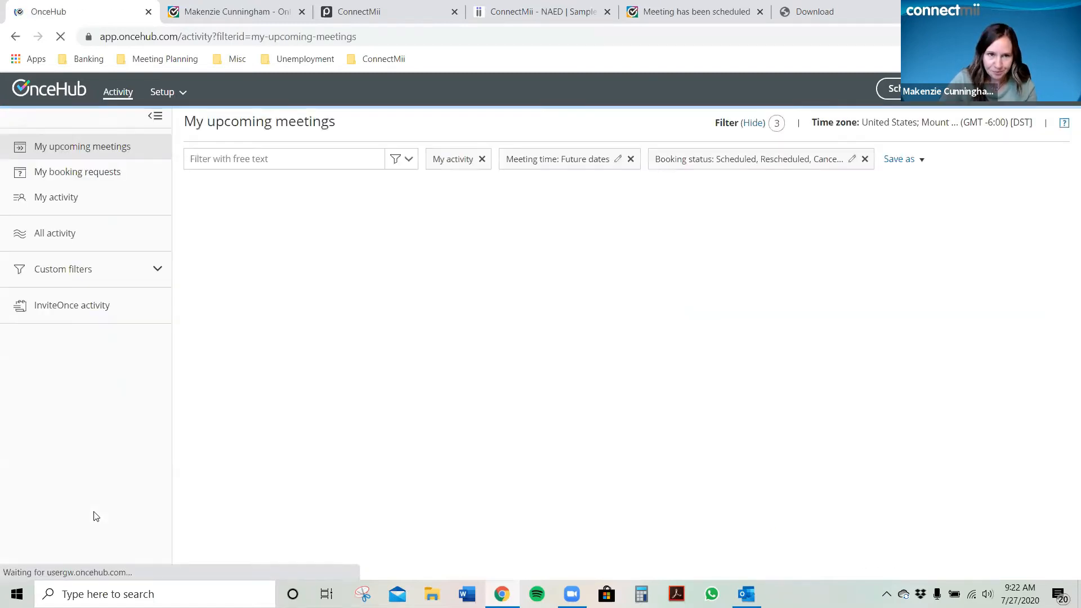
{"action": "left_click", "coordinate": [73, 209]}
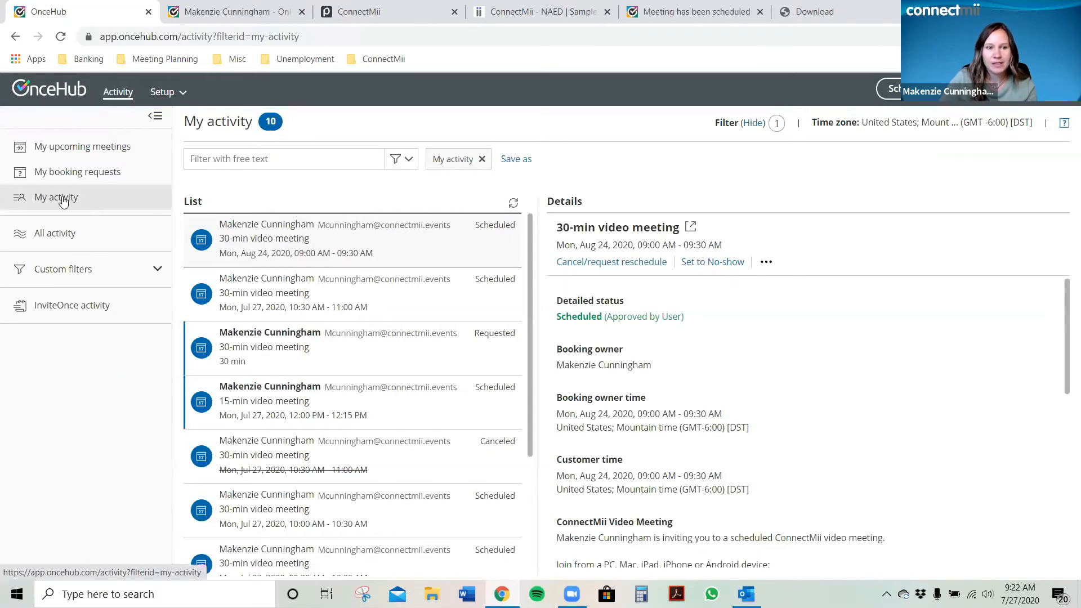
{"action": "left_click", "coordinate": [65, 237]}
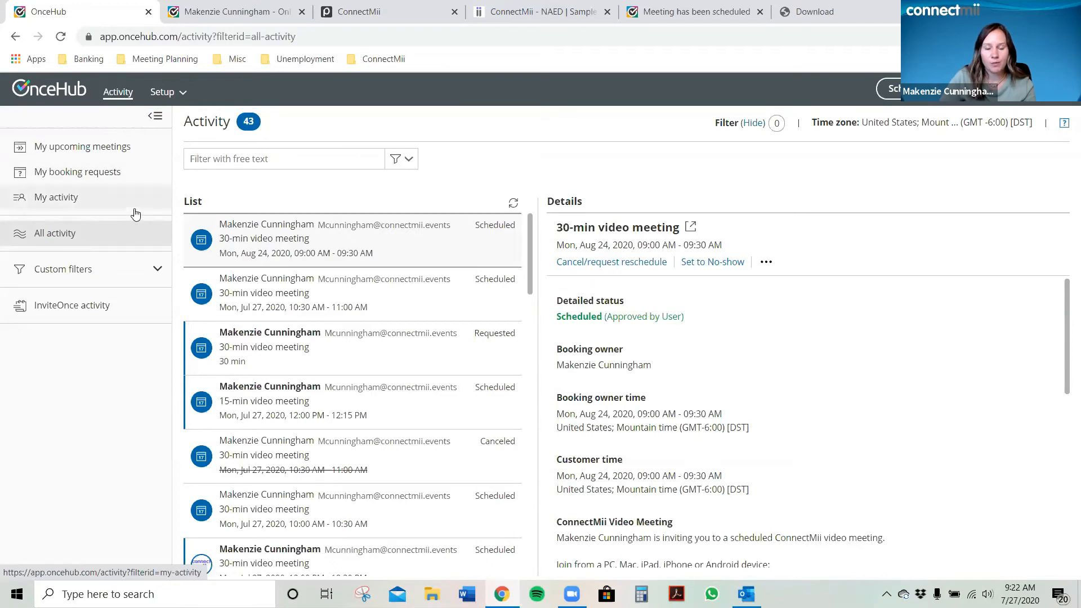
{"action": "left_click", "coordinate": [135, 197]}
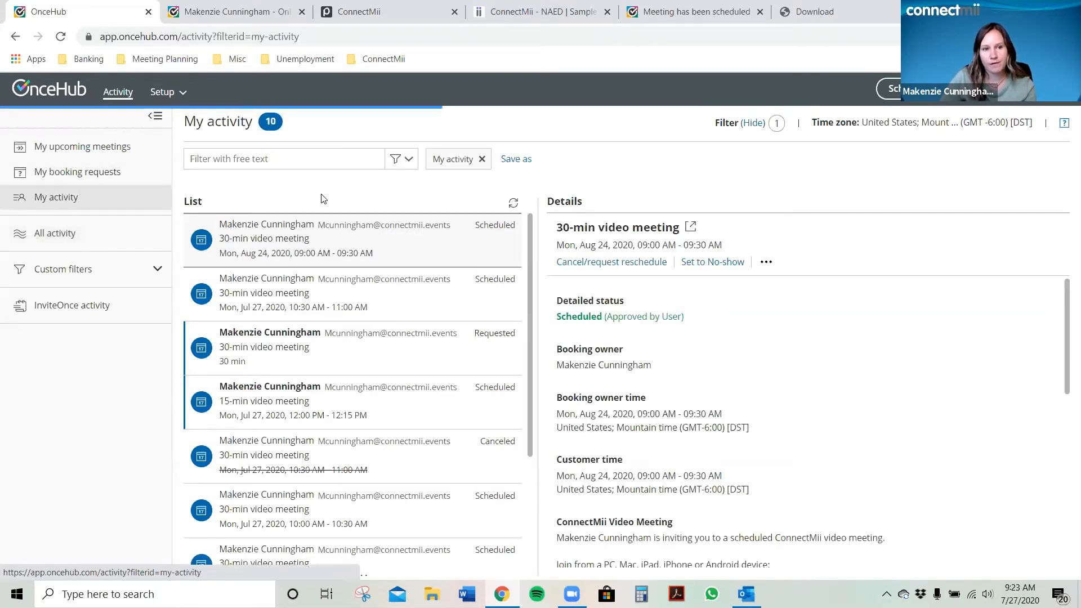
{"action": "left_click", "coordinate": [104, 173]}
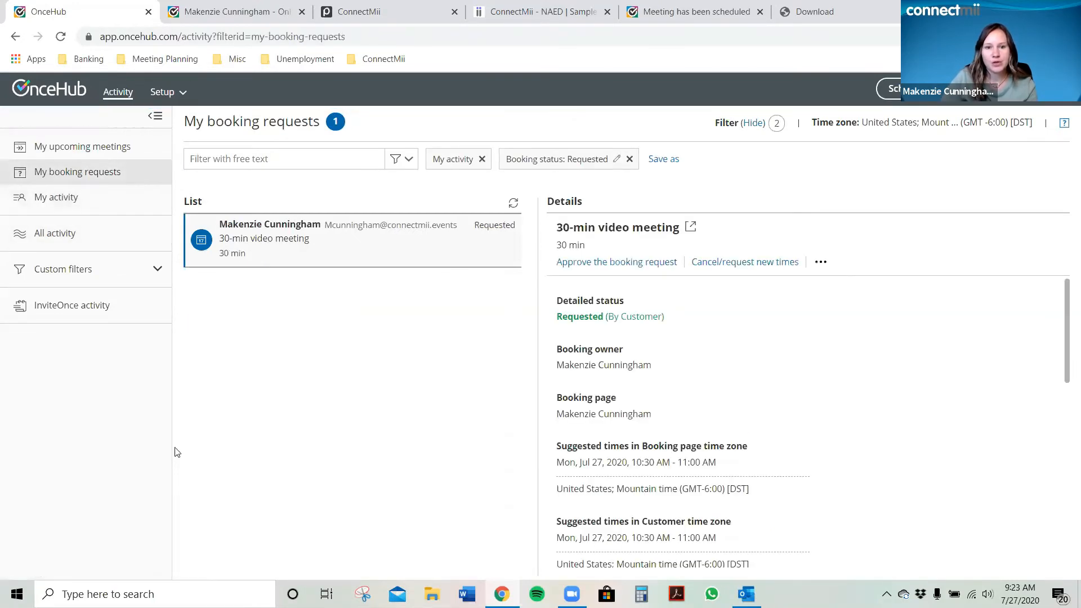
{"action": "left_click", "coordinate": [63, 150]}
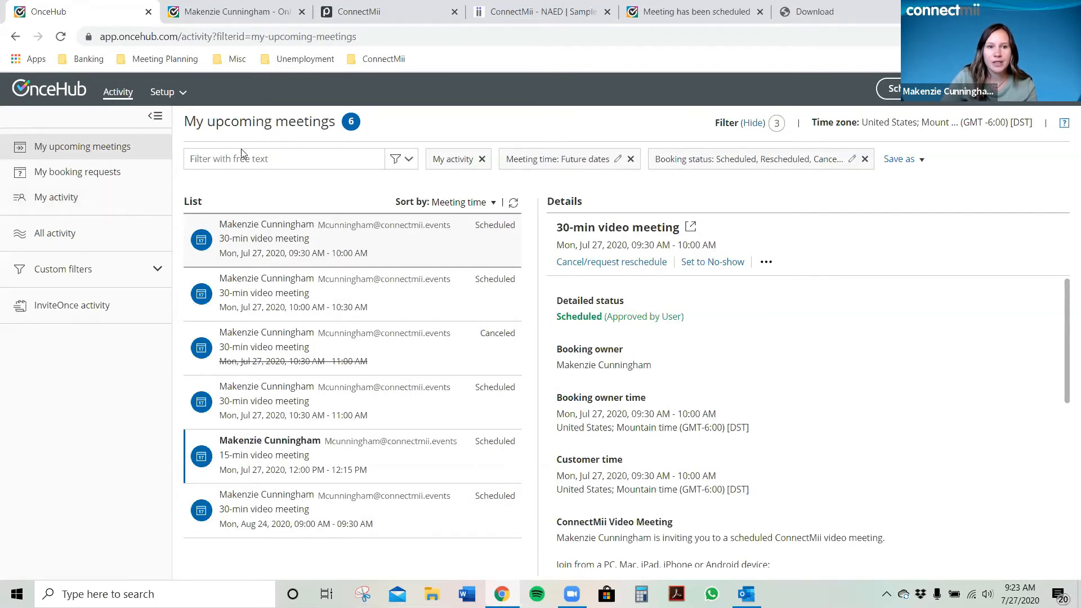
{"action": "left_click", "coordinate": [122, 243]}
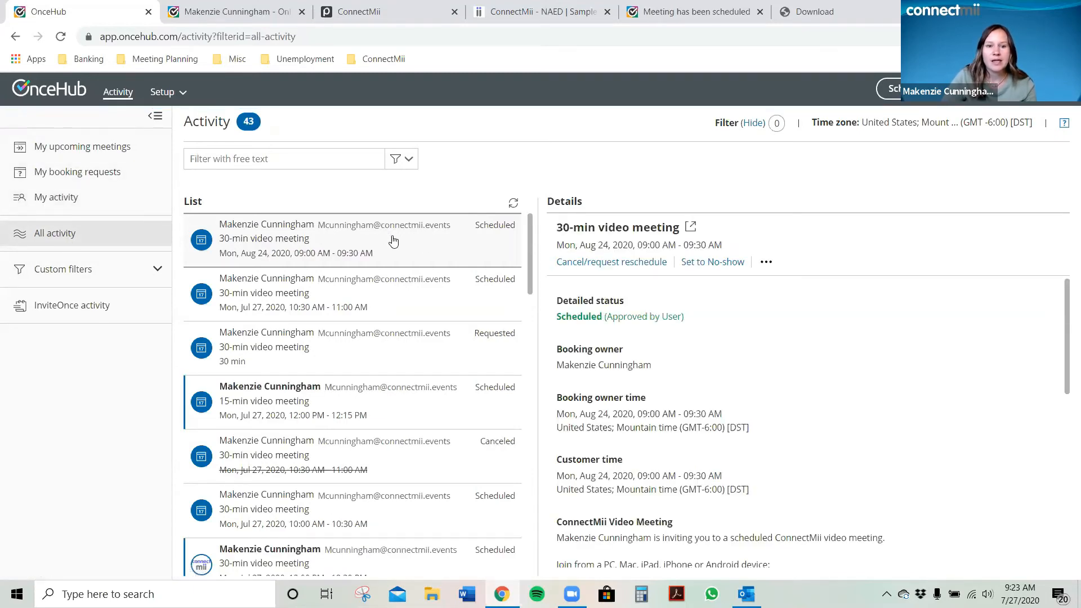
Examine the details and additional viewing options of the Mon, Aug 24, 2020, 09:00 AM - 09:30 AM booking
{"action": "scroll", "coordinate": [449, 239], "scroll_direction": "down", "scroll_amount": 1}
{"action": "scroll", "coordinate": [370, 277], "scroll_direction": "up", "scroll_amount": 1}
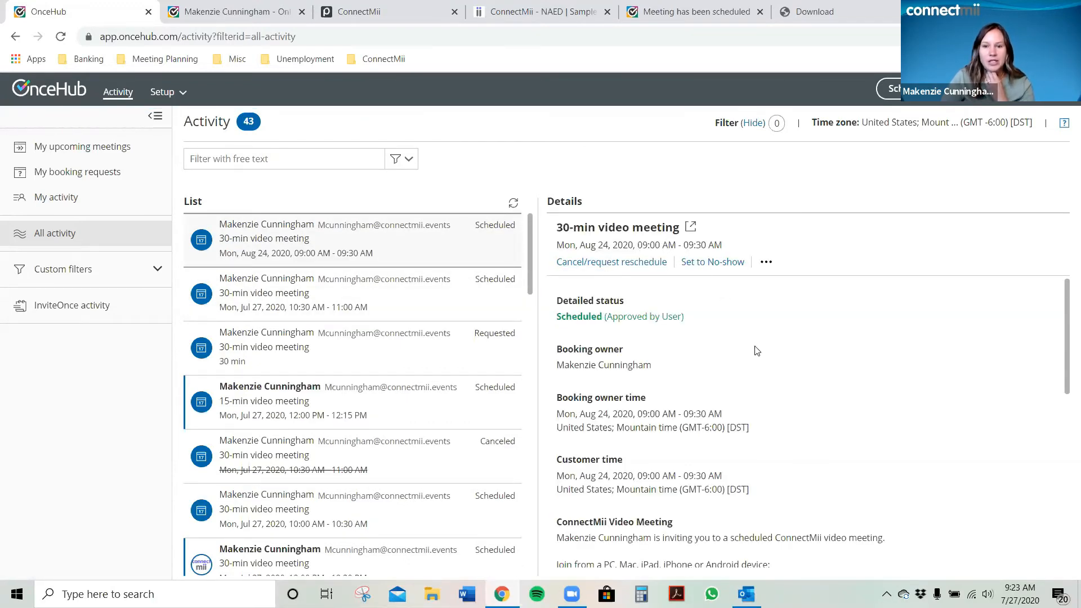
{"action": "left_click", "coordinate": [765, 264]}
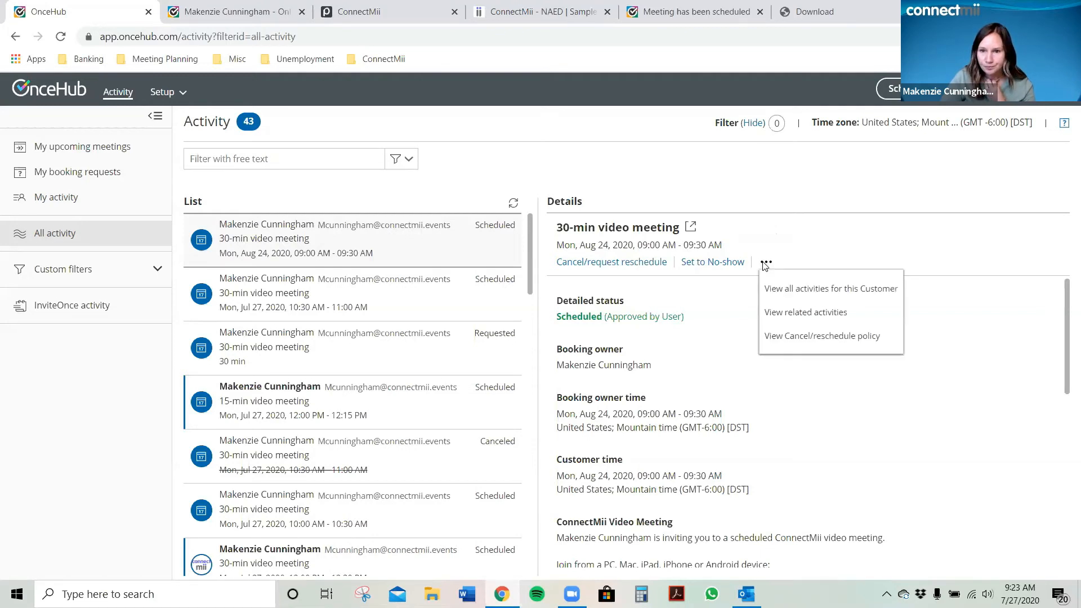
{"action": "left_click", "coordinate": [705, 326]}
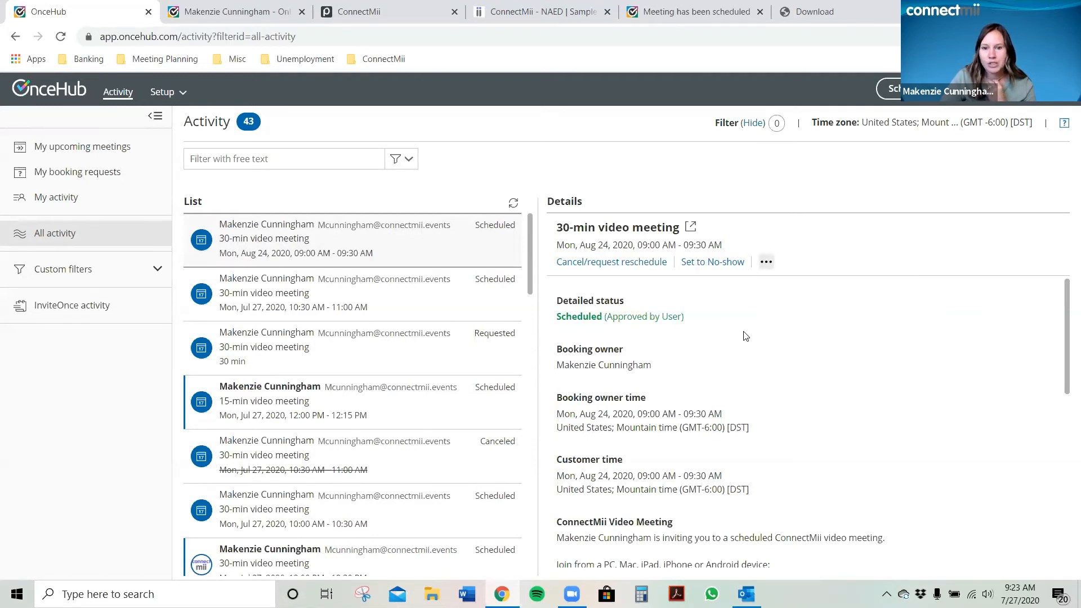
{"action": "scroll", "coordinate": [747, 345], "scroll_direction": "down", "scroll_amount": 7}
{"action": "scroll", "coordinate": [747, 355], "scroll_direction": "up", "scroll_amount": 5}
Start cancelling the Aug 24 video meeting, comparing both reschedule-request choices and choosing "Cancel the booking"
{"action": "left_click", "coordinate": [623, 265]}
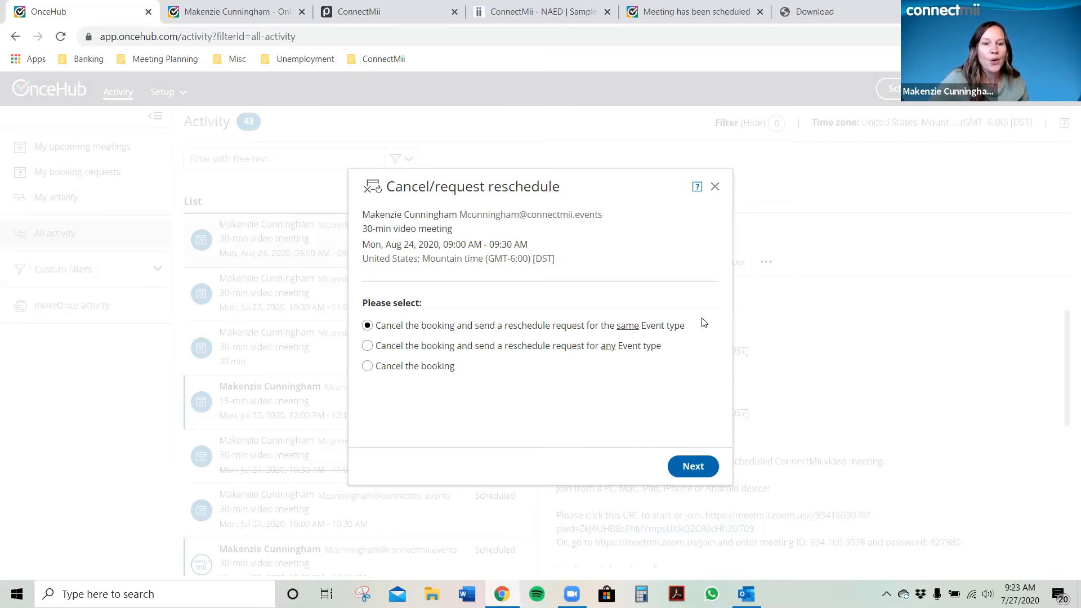
{"action": "left_click", "coordinate": [586, 353]}
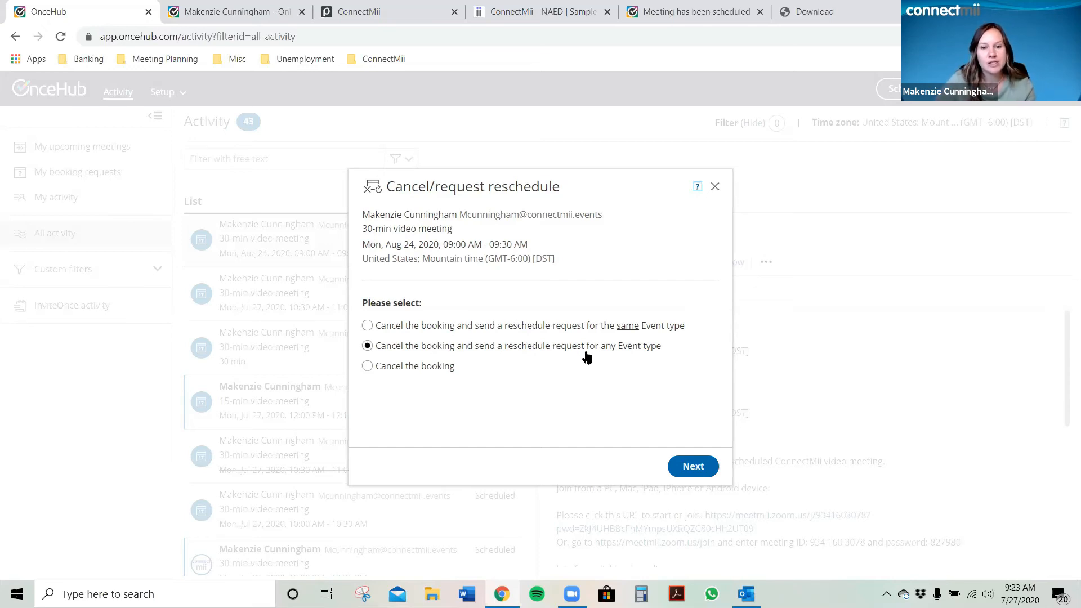
{"action": "left_click", "coordinate": [416, 368]}
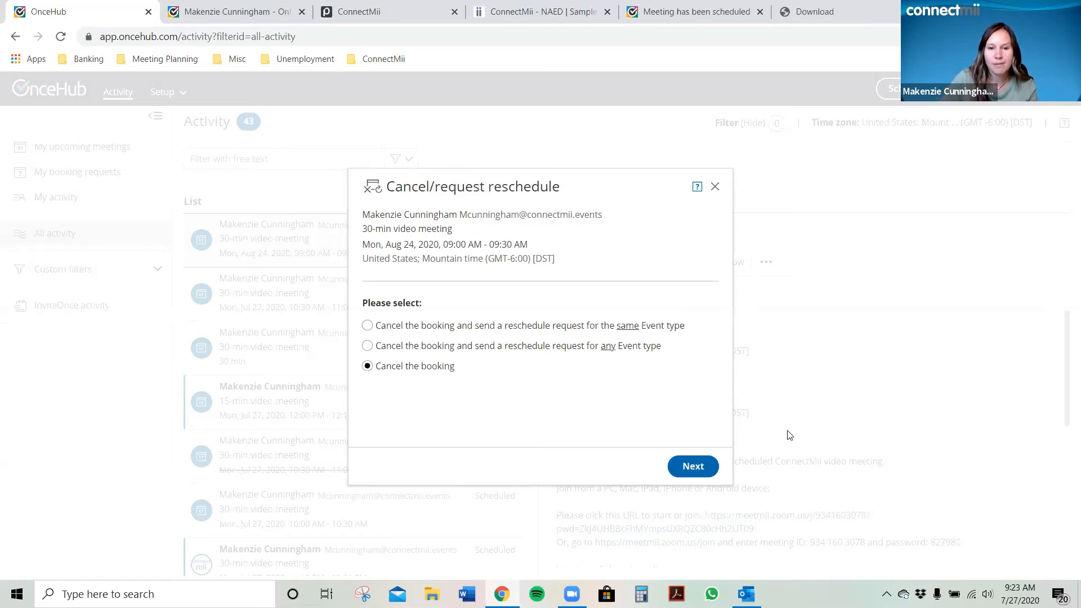
{"action": "left_click", "coordinate": [697, 466]}
Enter the cancellation reason "I had a personal meeting arise and am unable to attend." and cancel the booking with notification
{"action": "left_click", "coordinate": [583, 375]}
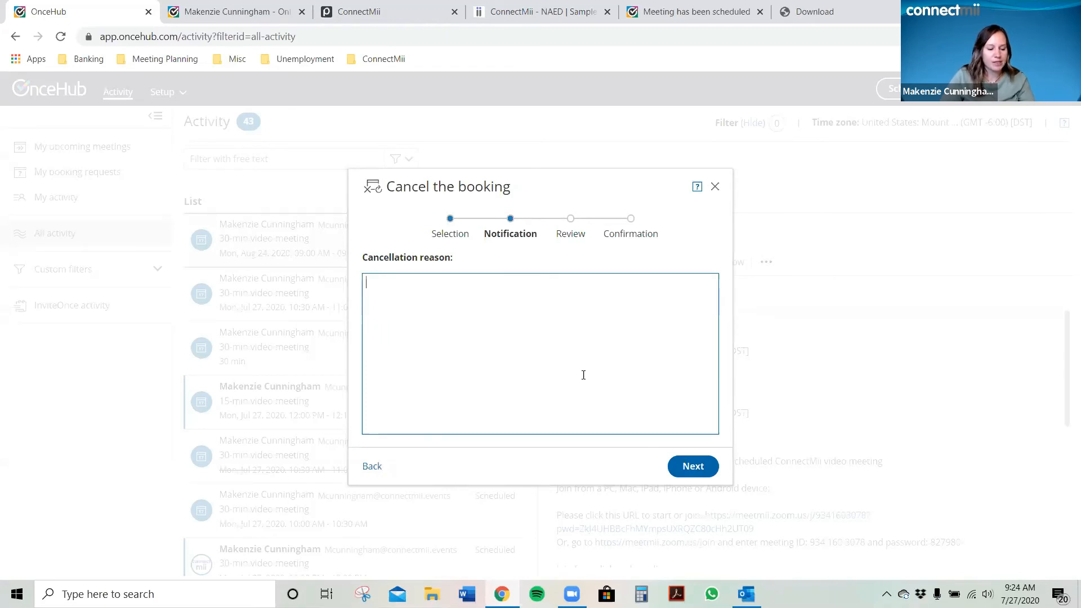
{"action": "type", "text": "I had a personal meeting arise and am unable to attend."}
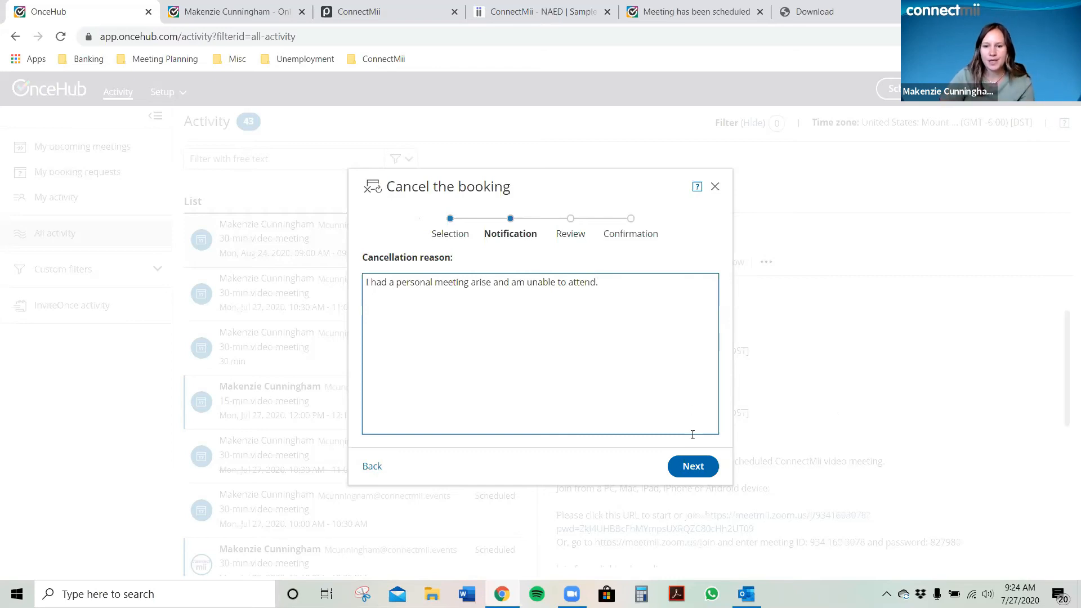
{"action": "left_click", "coordinate": [693, 467]}
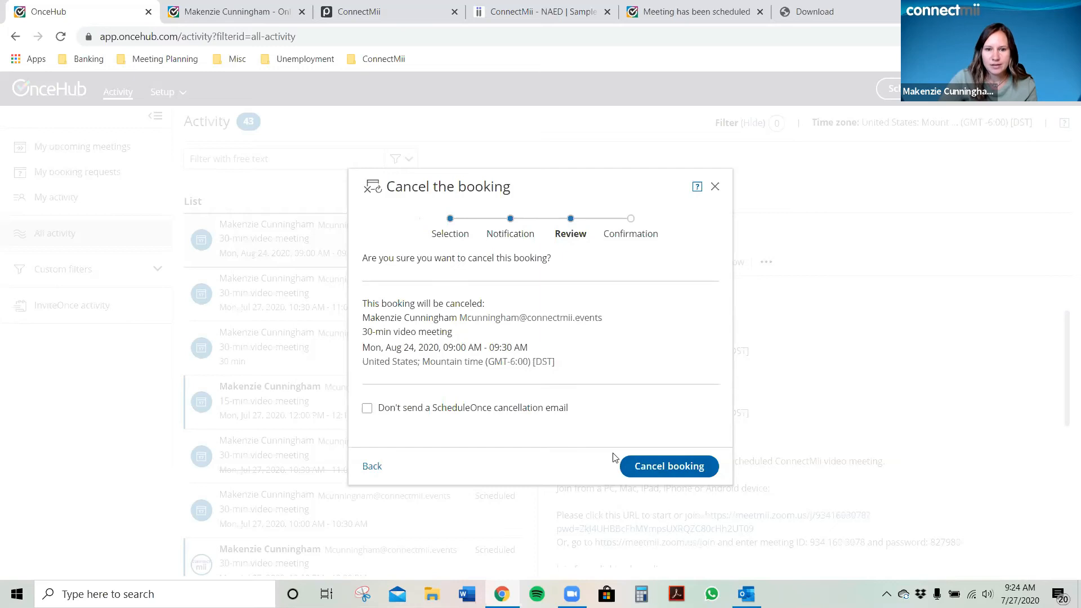
{"action": "left_click", "coordinate": [654, 472]}
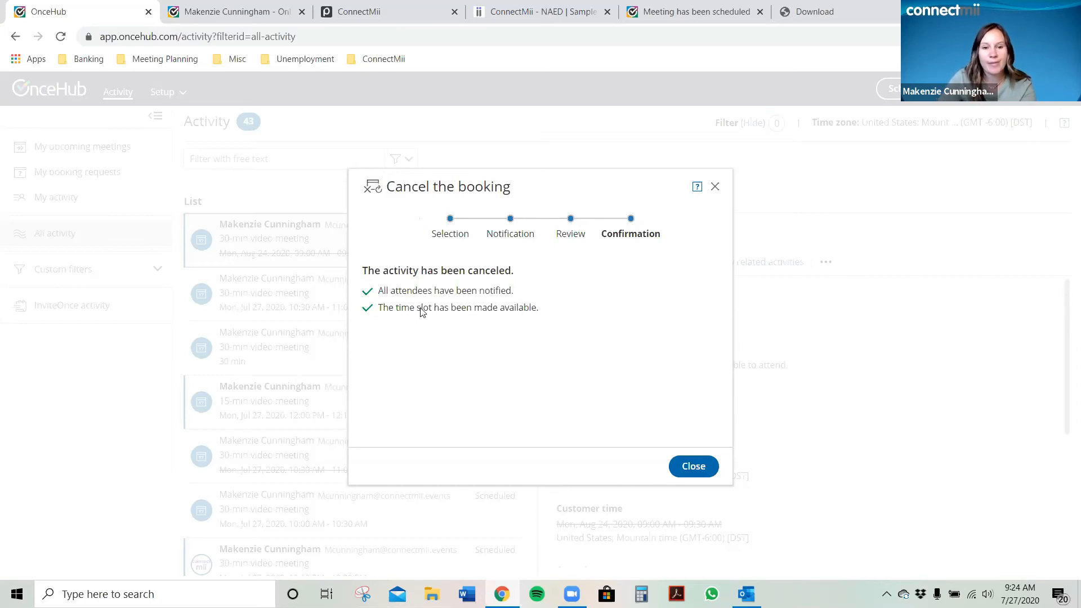
{"action": "left_click", "coordinate": [704, 467]}
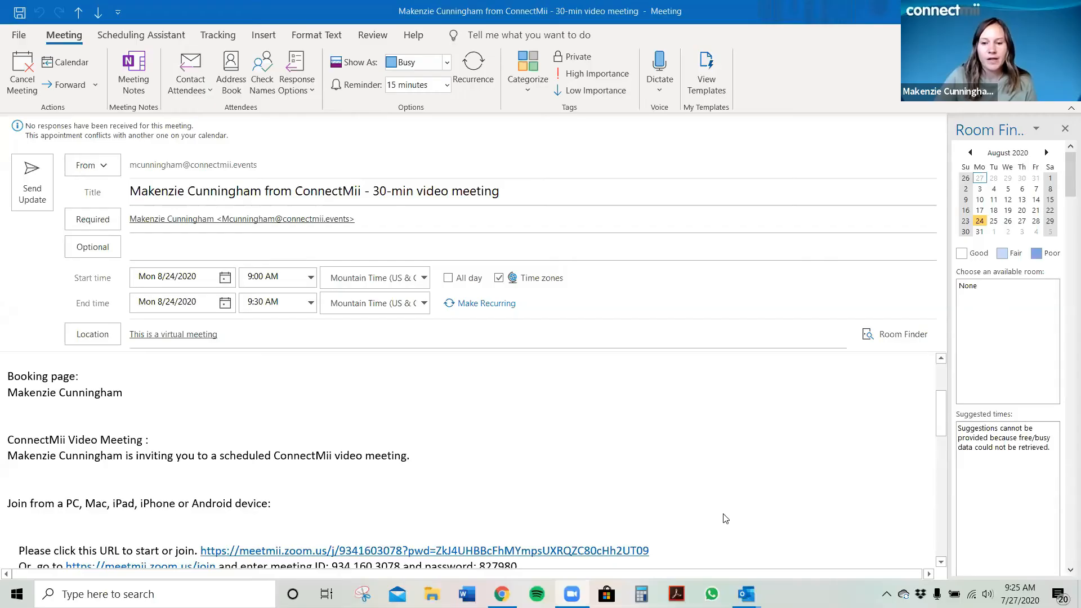
Examine the joining instructions in the body of the 30-min video meeting's Outlook calendar event
{"action": "left_click", "coordinate": [805, 471]}
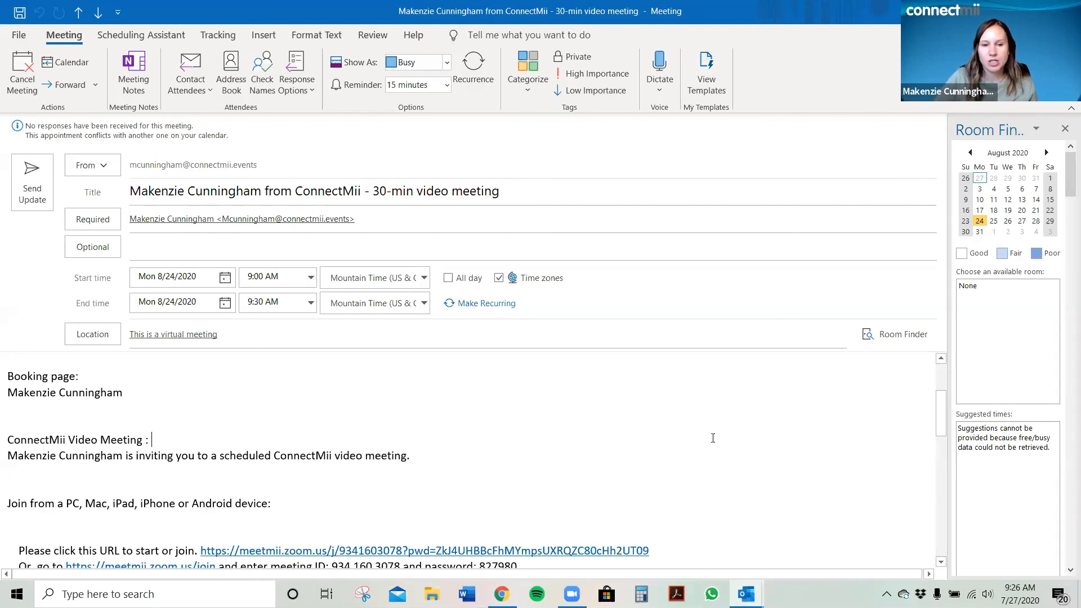
{"action": "scroll", "coordinate": [712, 438], "scroll_direction": "down", "scroll_amount": 3}
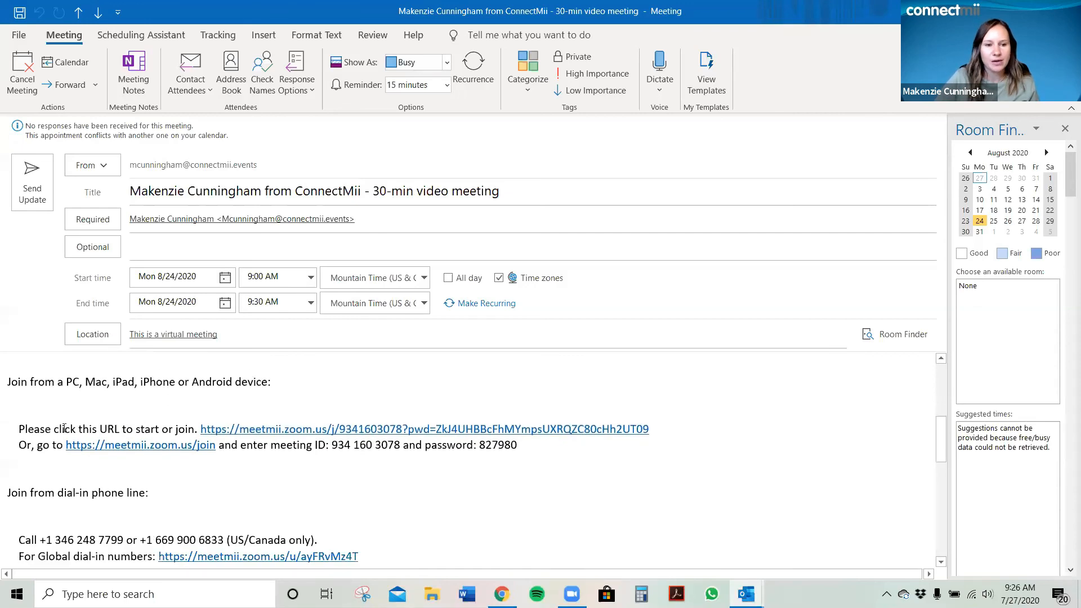
{"action": "left_click_drag", "start_coordinate": [18, 429], "coordinate": [96, 432]}
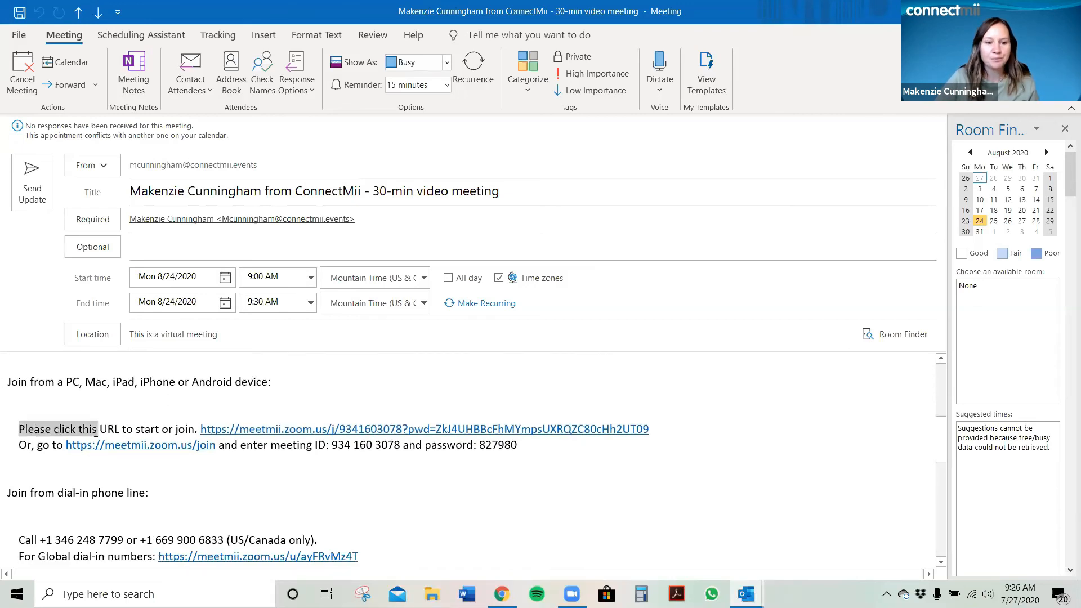
{"action": "left_click", "coordinate": [96, 432]}
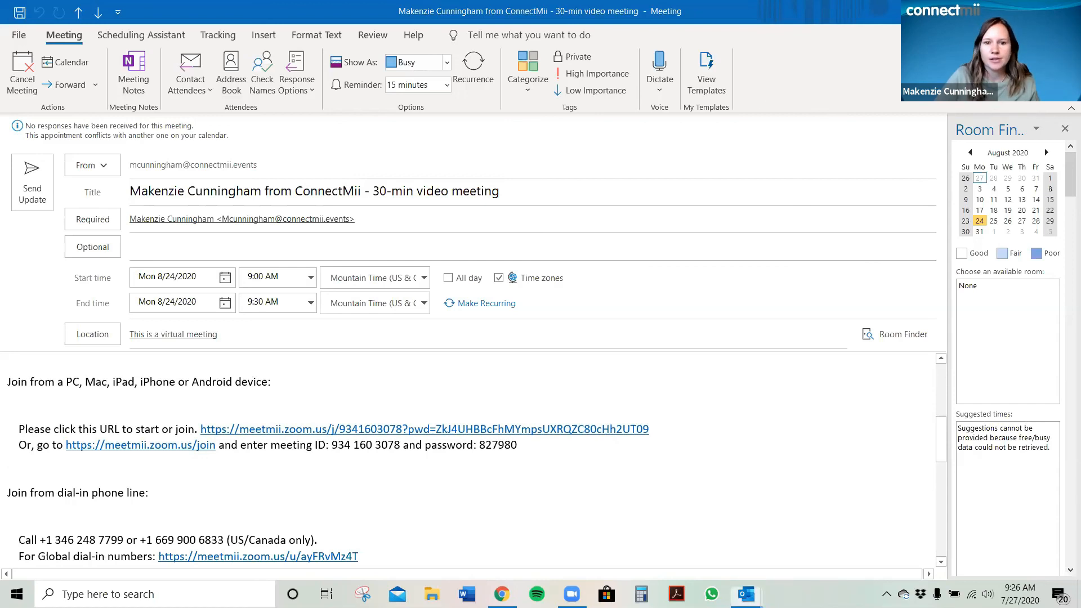
{"action": "key", "text": "alt+Tab"}
{"action": "double_click", "coordinate": [426, 268]}
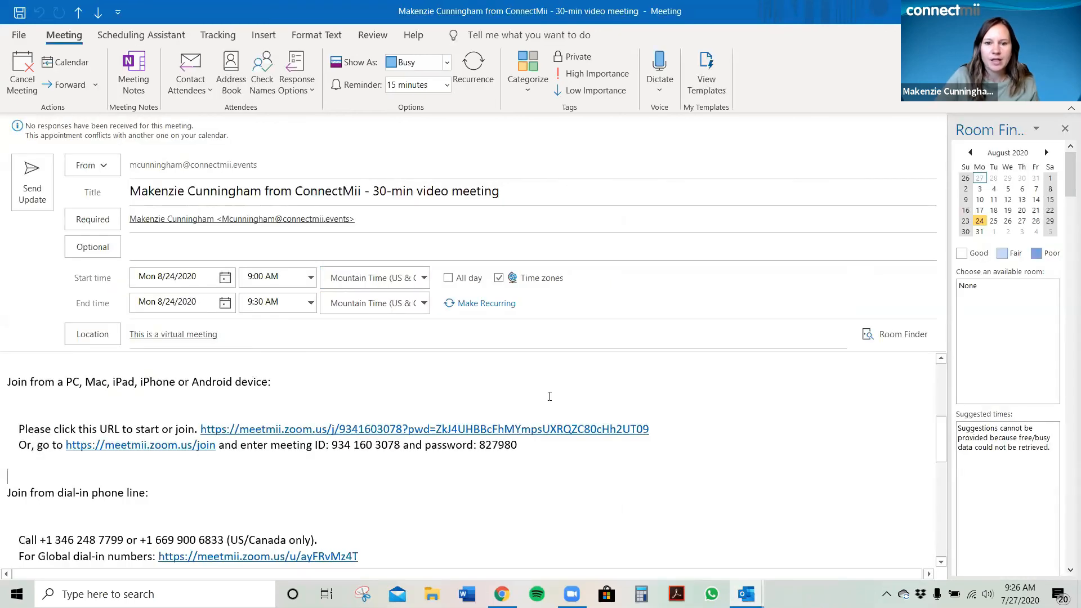
Follow the join link in the calendar event and launch the video meeting in Zoom Meetings
{"action": "scroll", "coordinate": [540, 394], "scroll_direction": "down", "scroll_amount": 3}
{"action": "scroll", "coordinate": [406, 440], "scroll_direction": "up", "scroll_amount": 3}
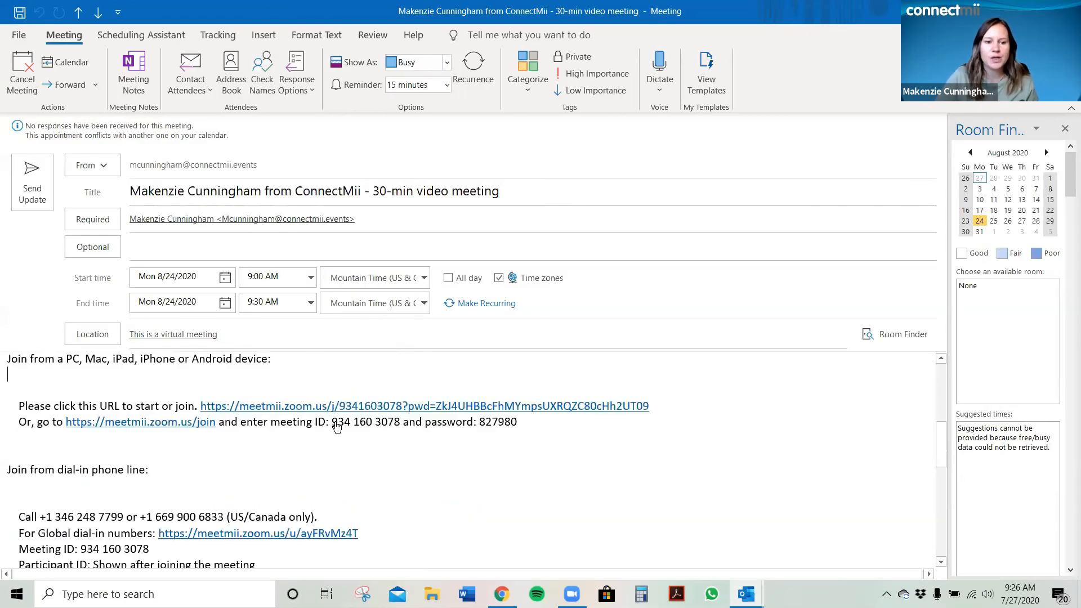
{"action": "left_click", "coordinate": [414, 431], "text": "ctrl"}
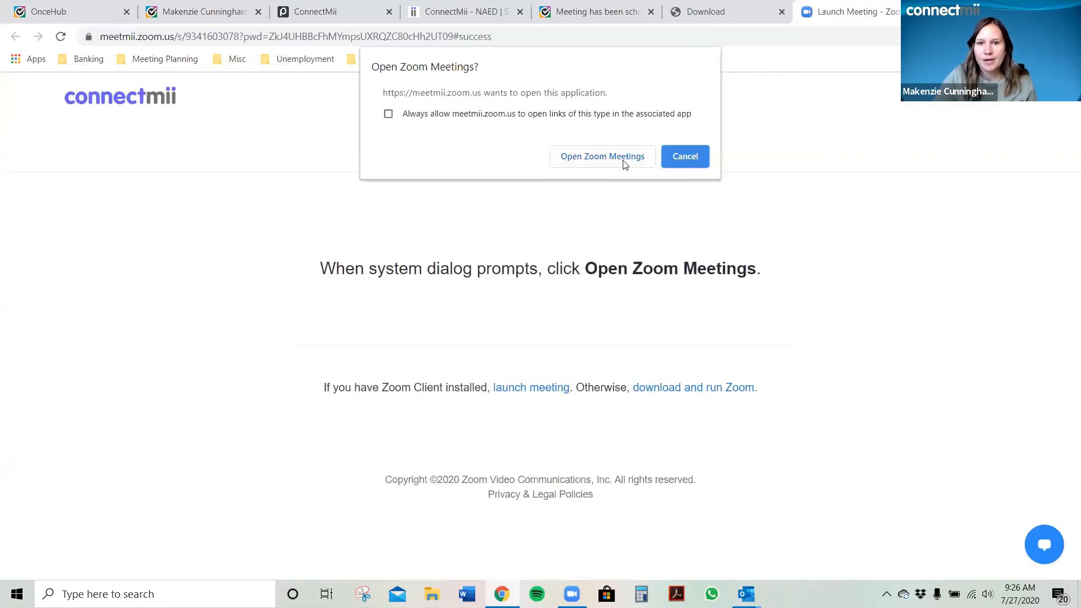
{"action": "left_click", "coordinate": [623, 162]}
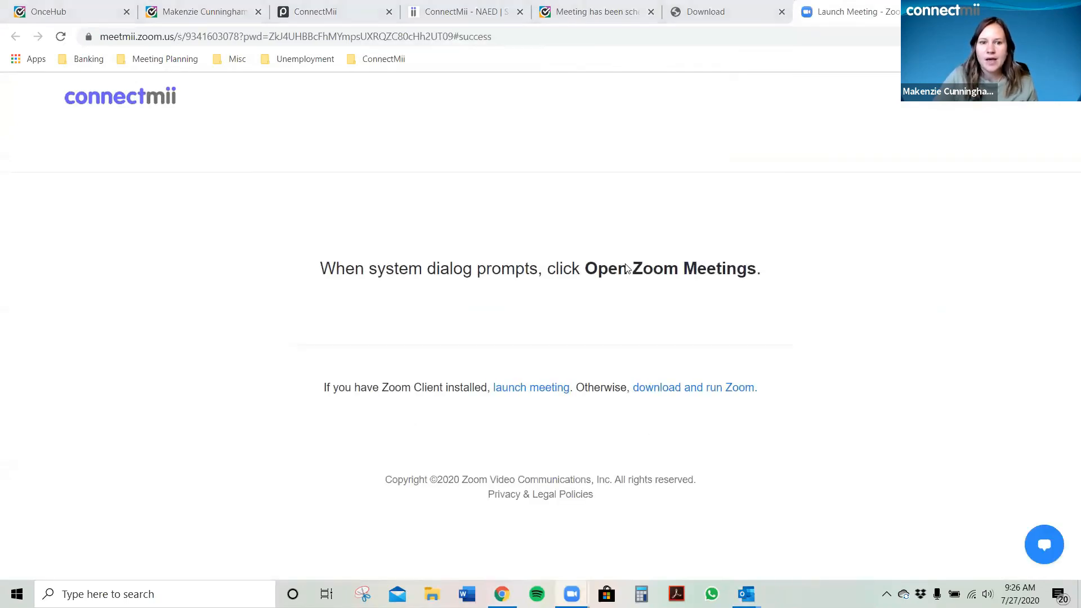